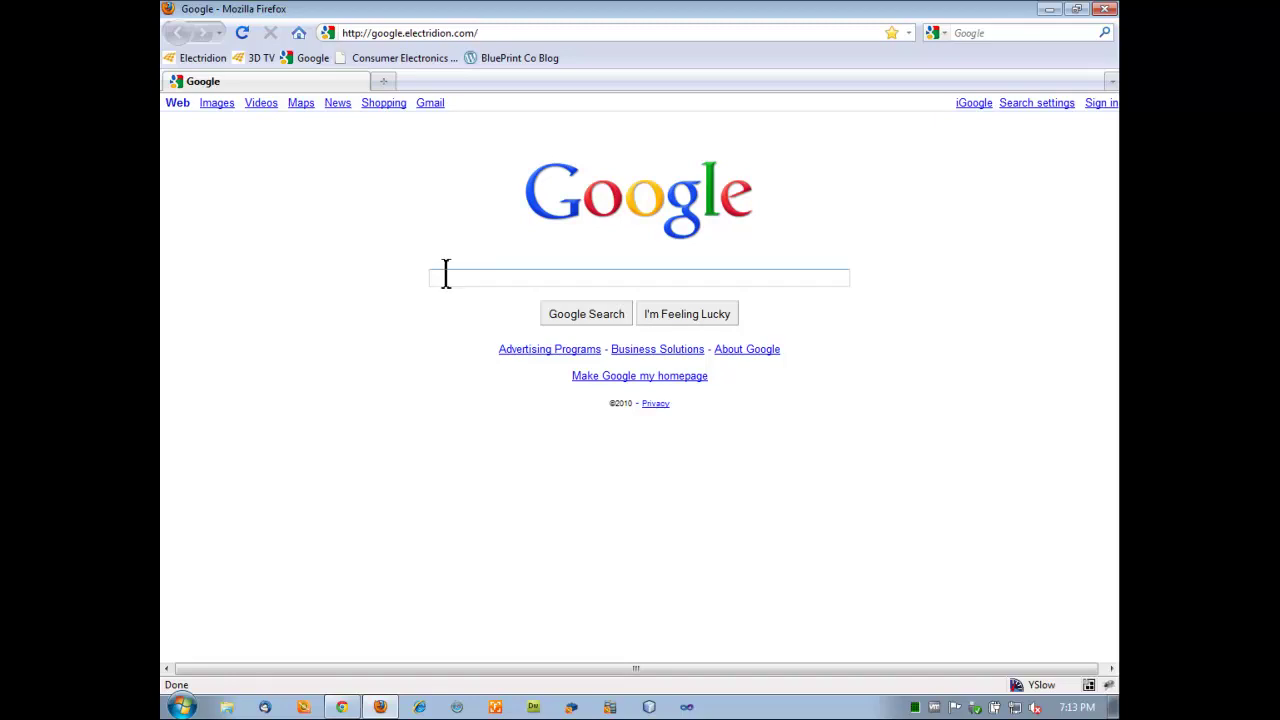
# Step: Search Google for "cheap 3d tvs" and open the sponsored Cheap 3D TVs result
pyautogui.click(446, 275)
pyautogui.write('cheap 3d tvs')
pyautogui.press('Return')
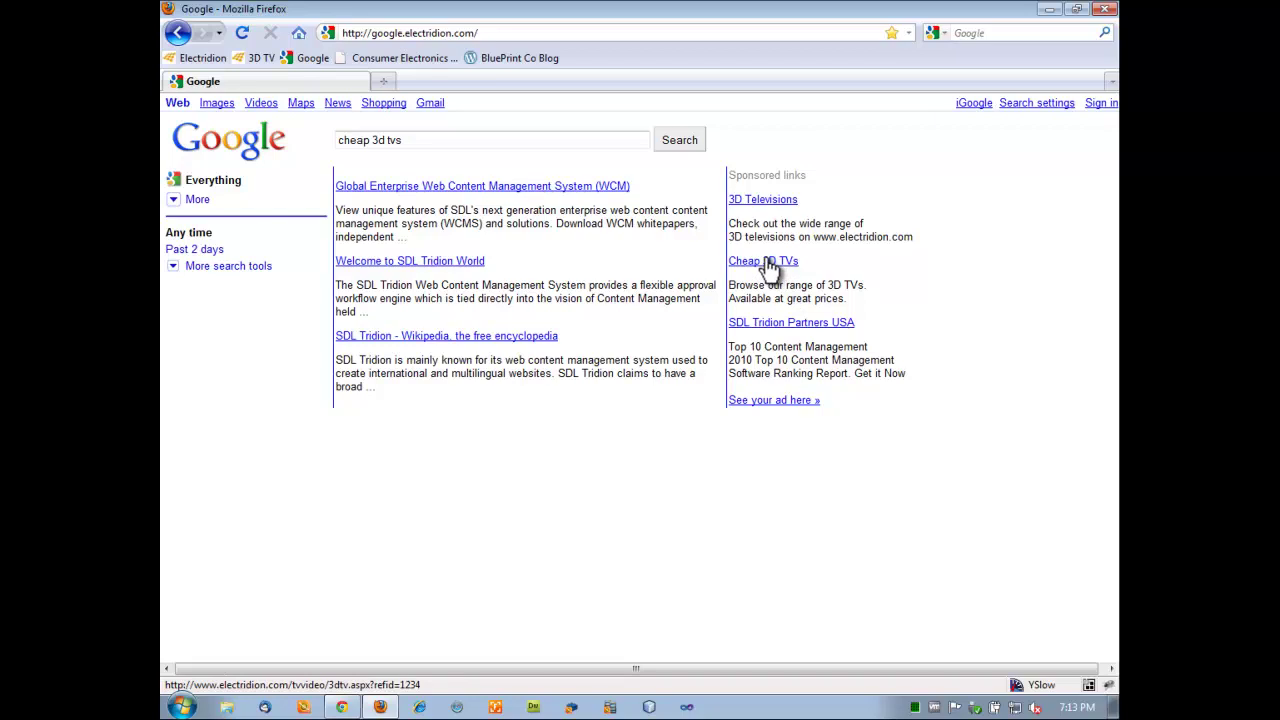
pyautogui.click(766, 263)
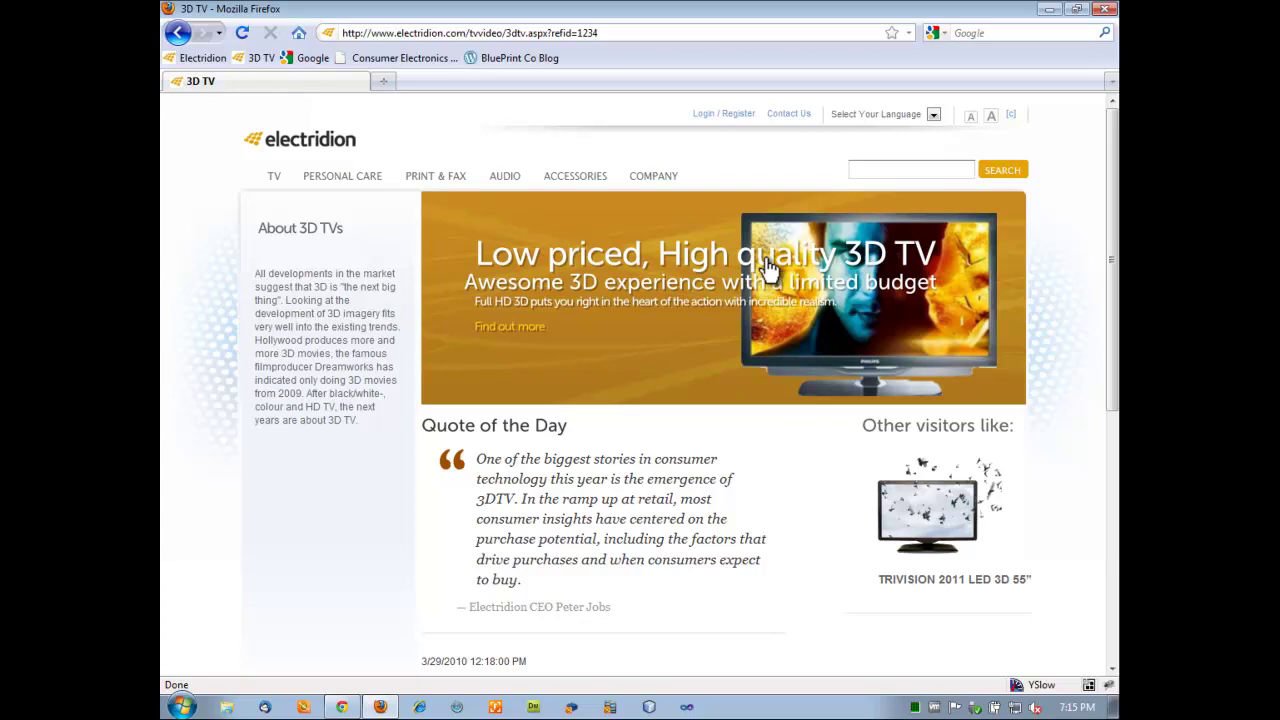
# Step: Switch to the SiteEdit preview in Chrome, select the 3D TV page's banner and show its region properties
pyautogui.click(1048, 9)
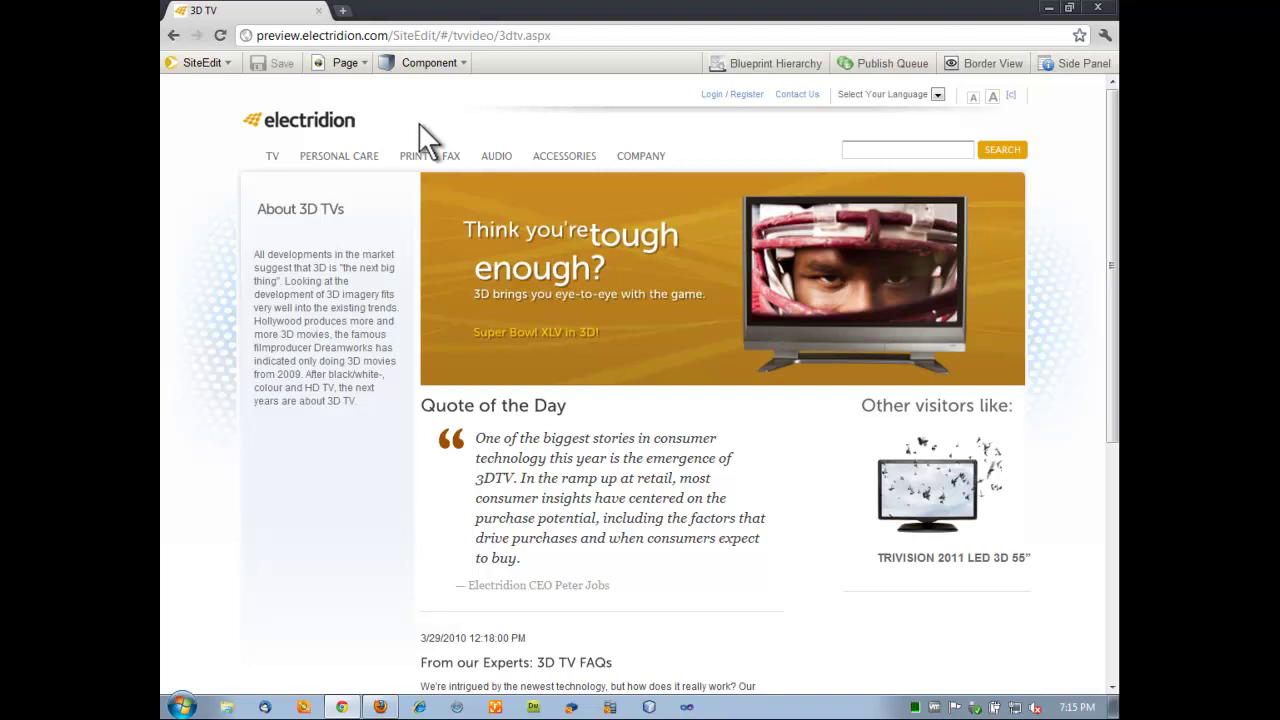
pyautogui.click(702, 215)
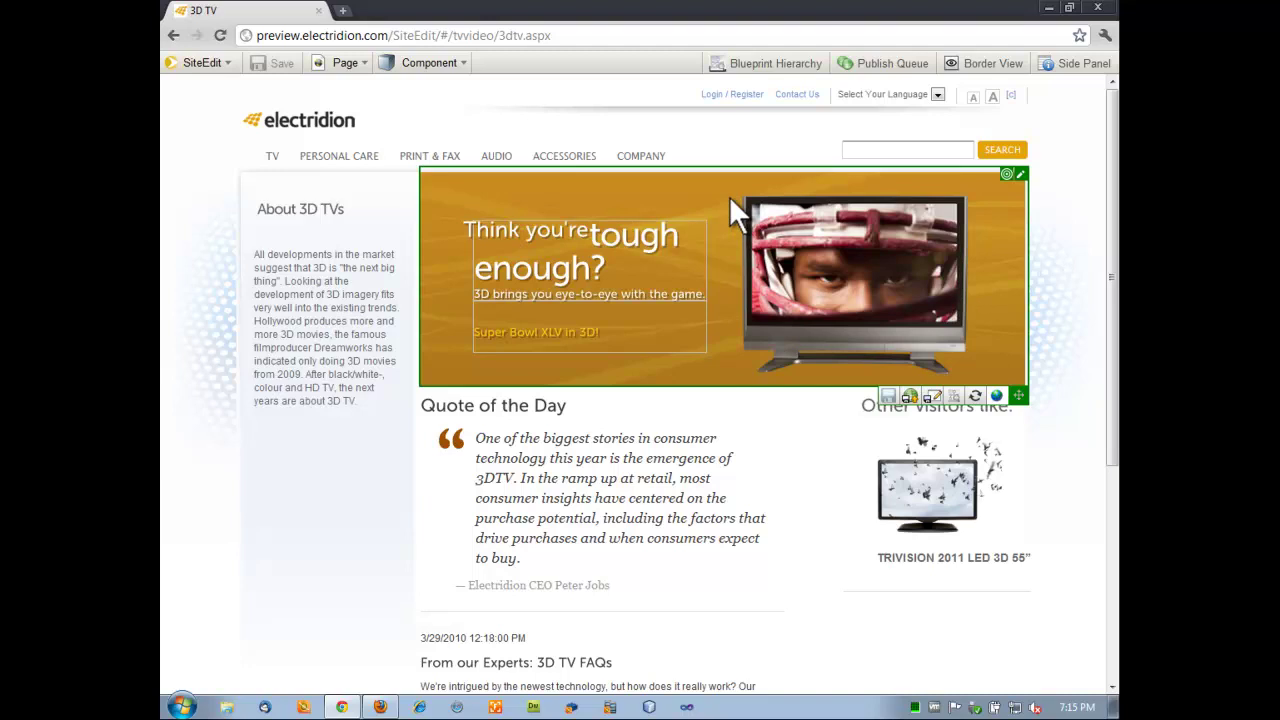
pyautogui.click(1066, 63)
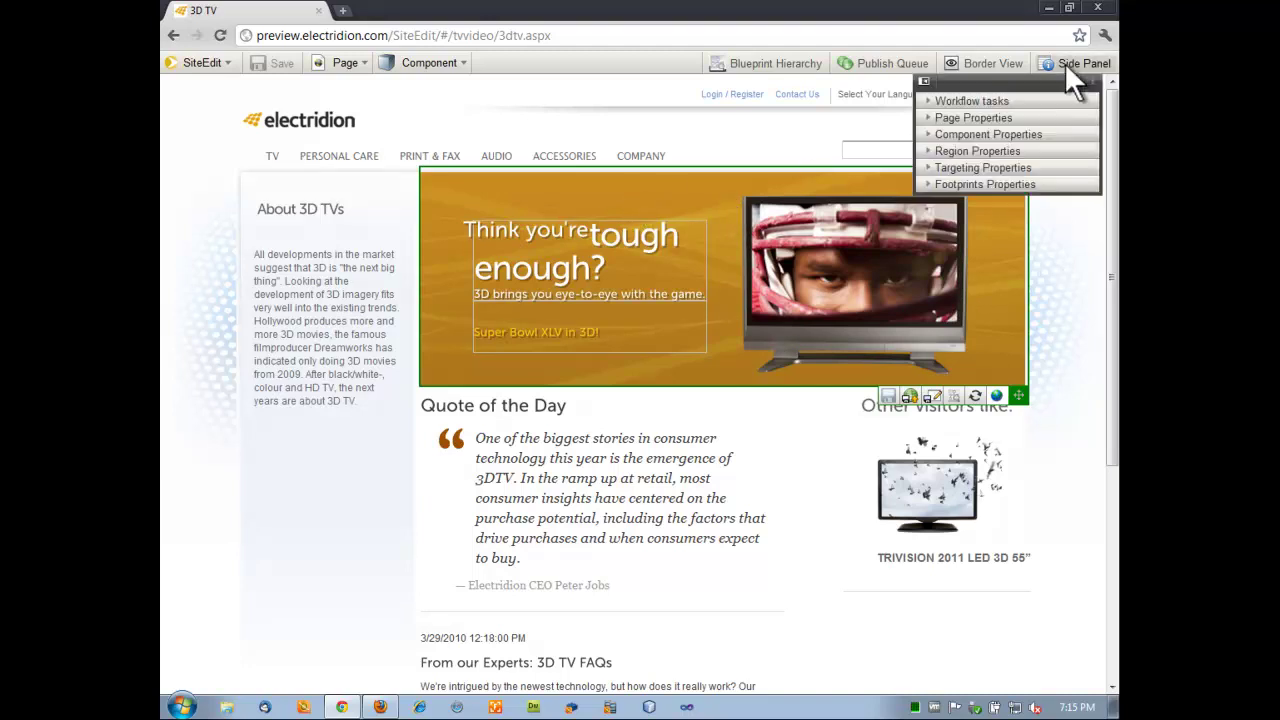
pyautogui.click(990, 152)
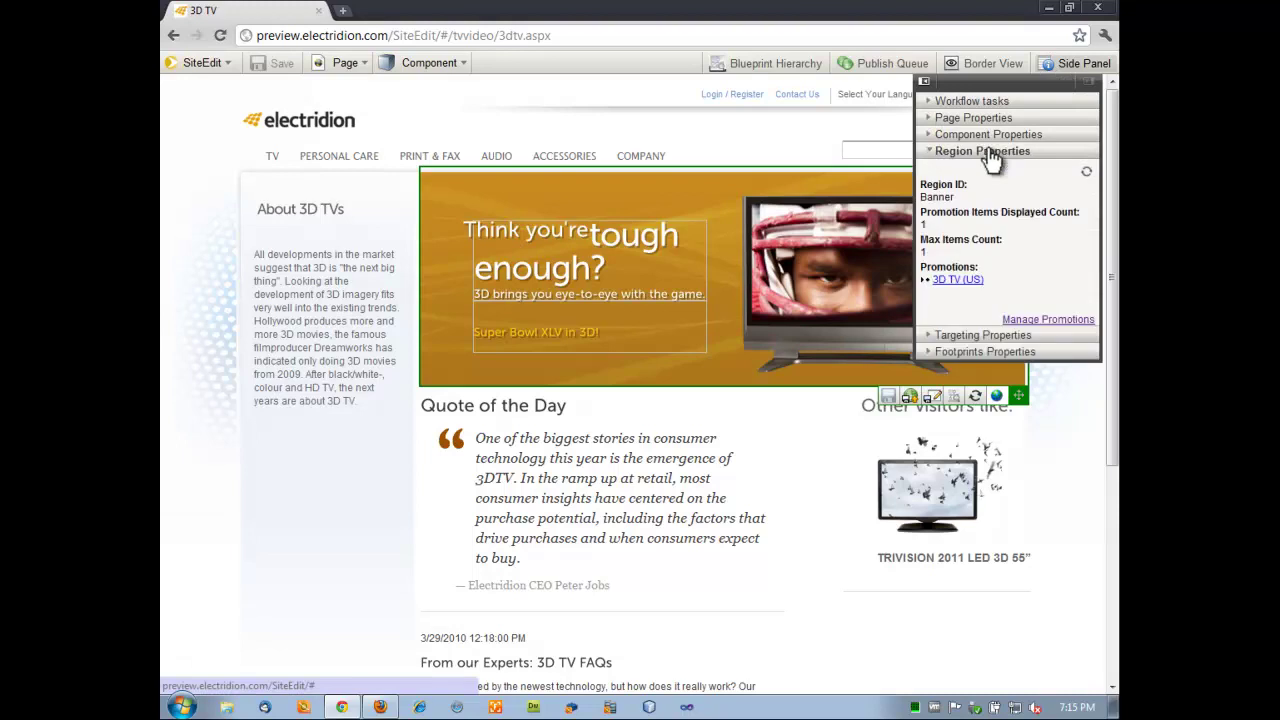
# Step: Set the footprint country code to GB, save it, and inspect the banner region's promotions
pyautogui.click(978, 352)
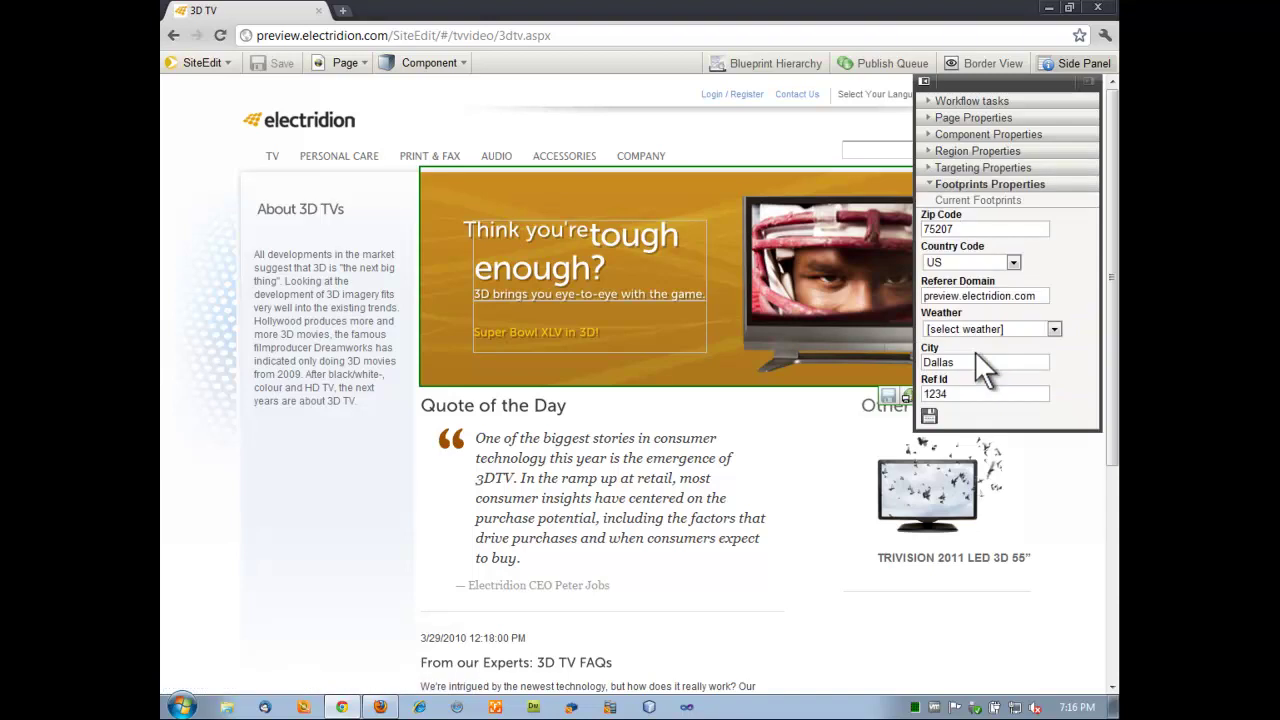
pyautogui.click(1014, 260)
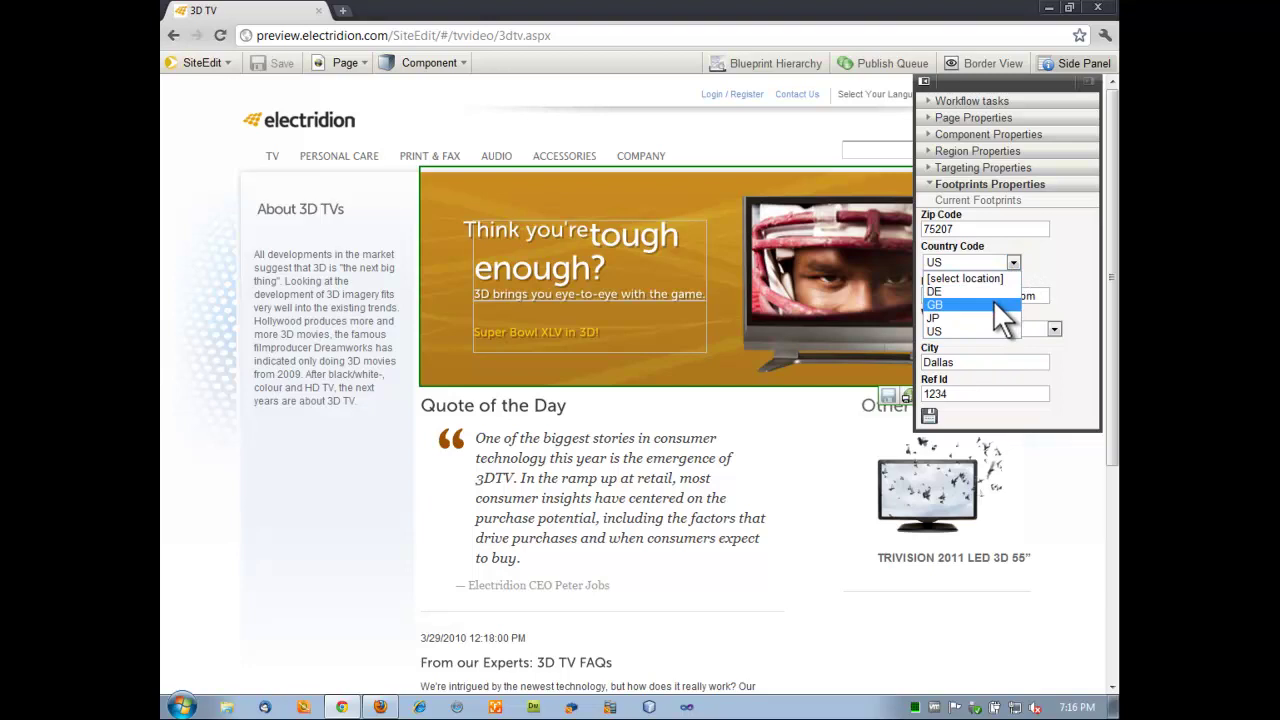
pyautogui.click(990, 304)
pyautogui.click(929, 415)
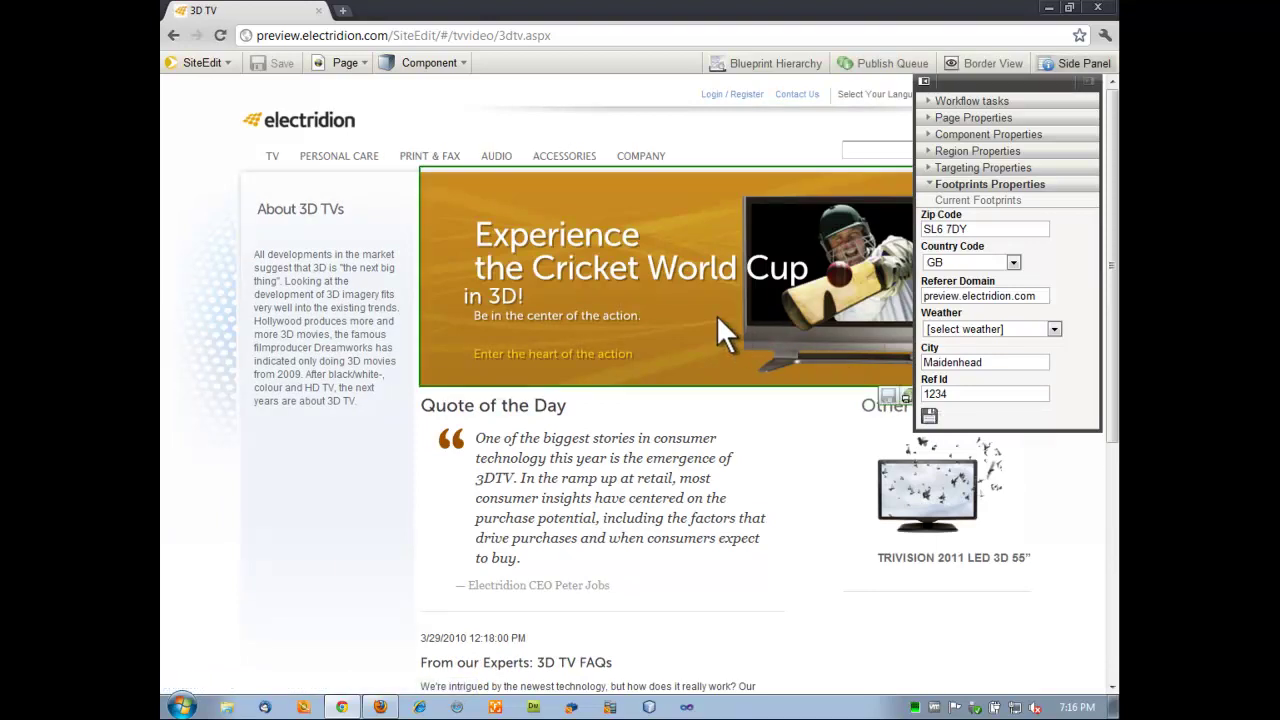
pyautogui.click(978, 151)
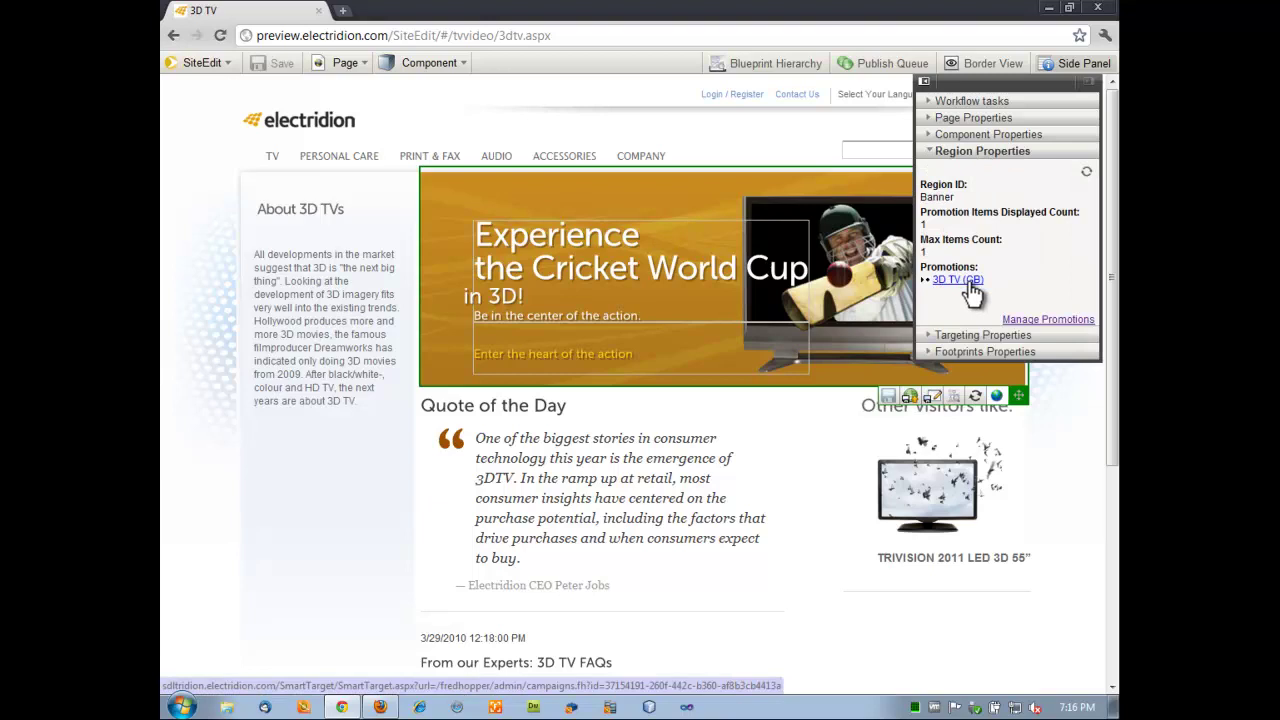
# Step: Set the footprint country code back to US and save the footprints
pyautogui.click(980, 351)
pyautogui.click(1012, 262)
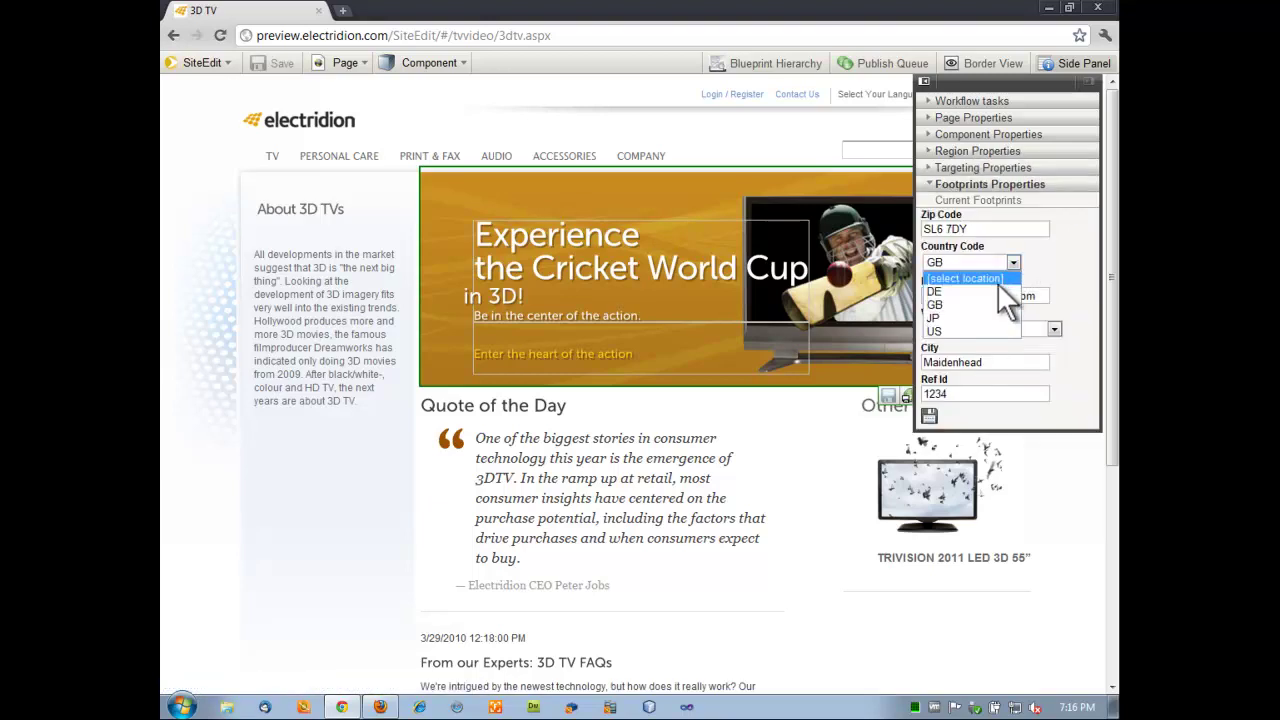
pyautogui.click(995, 330)
pyautogui.click(929, 414)
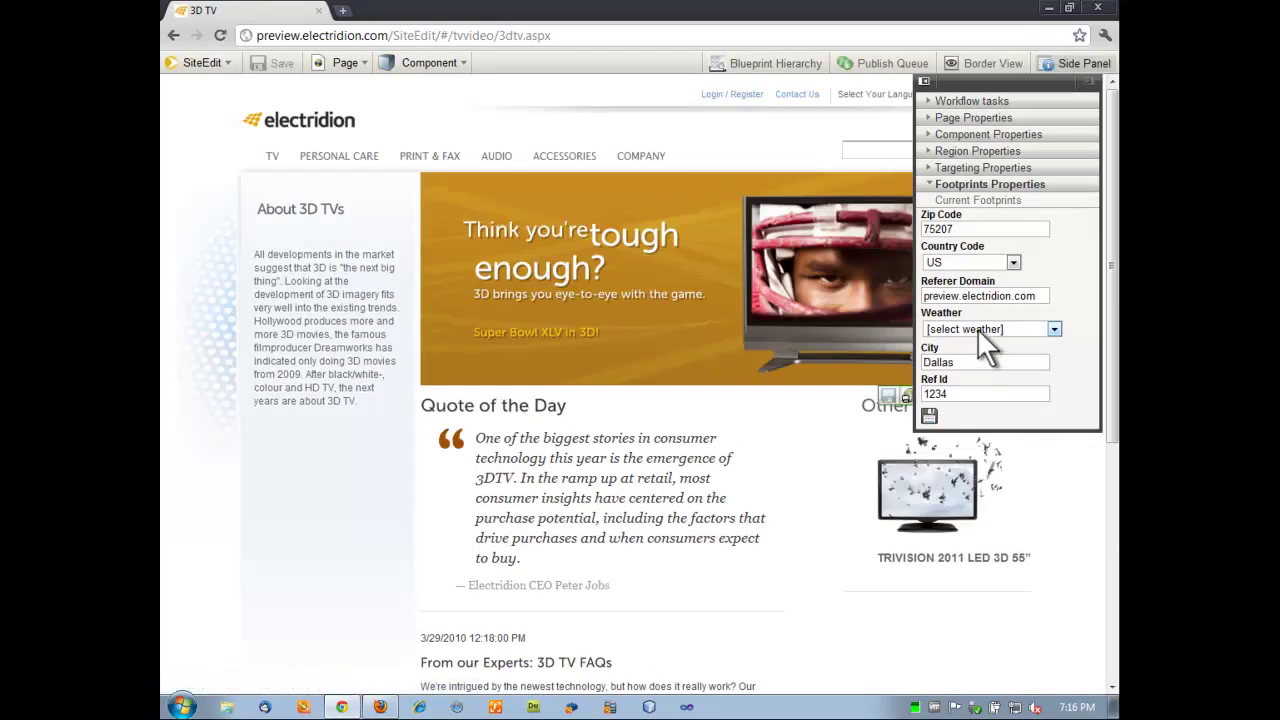
# Step: Set the footprint referer domain to google.electridion.com, save it, and inspect the banner region's promotions
pyautogui.doubleClick(940, 296)
pyautogui.write('google')
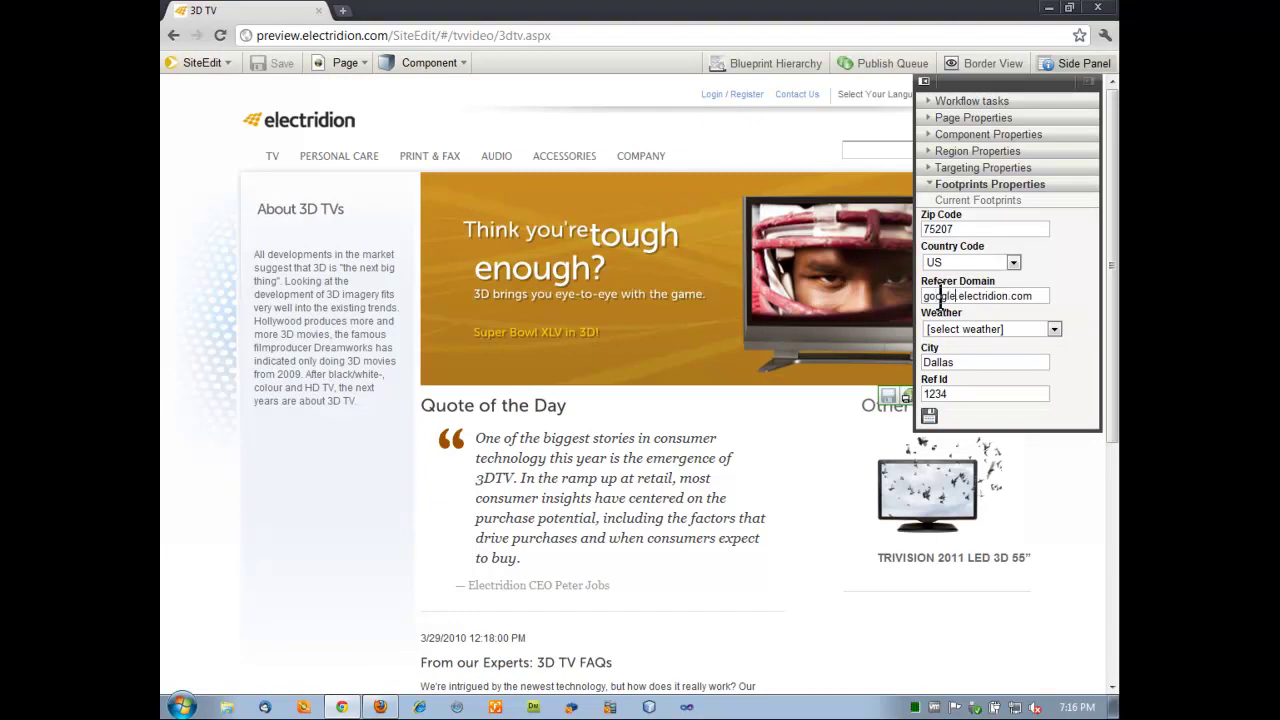
pyautogui.click(929, 416)
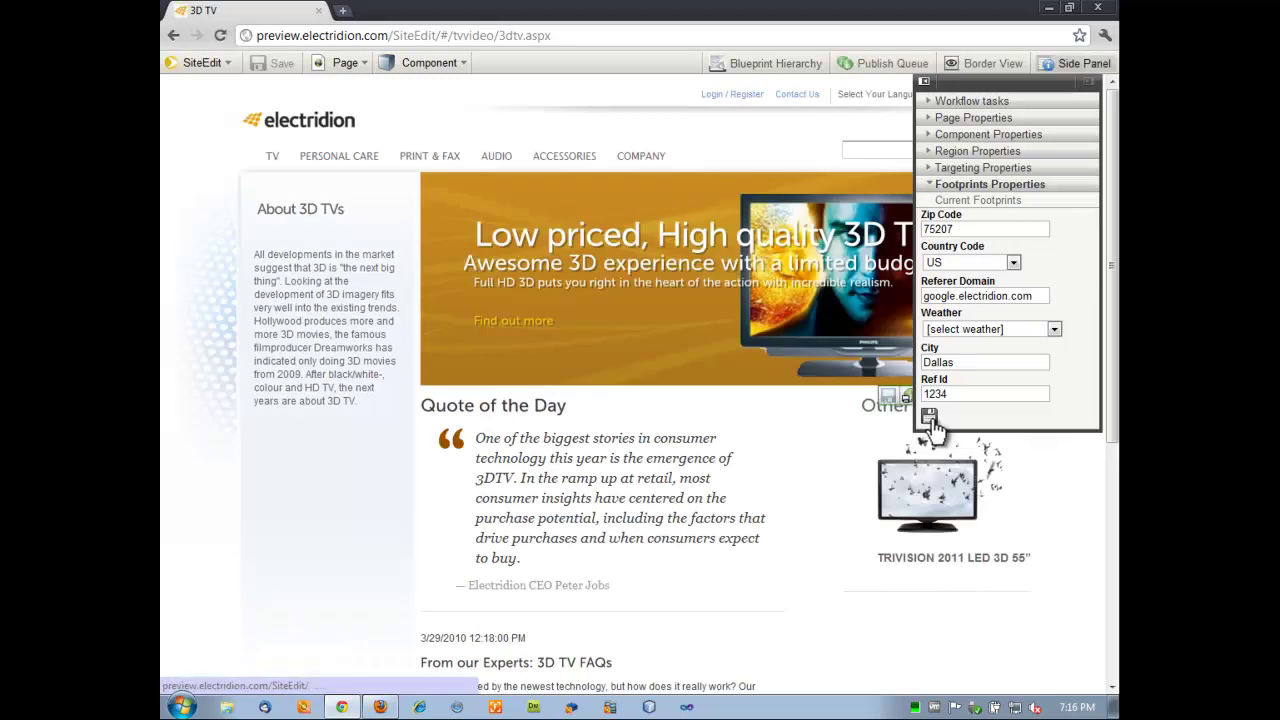
pyautogui.click(971, 155)
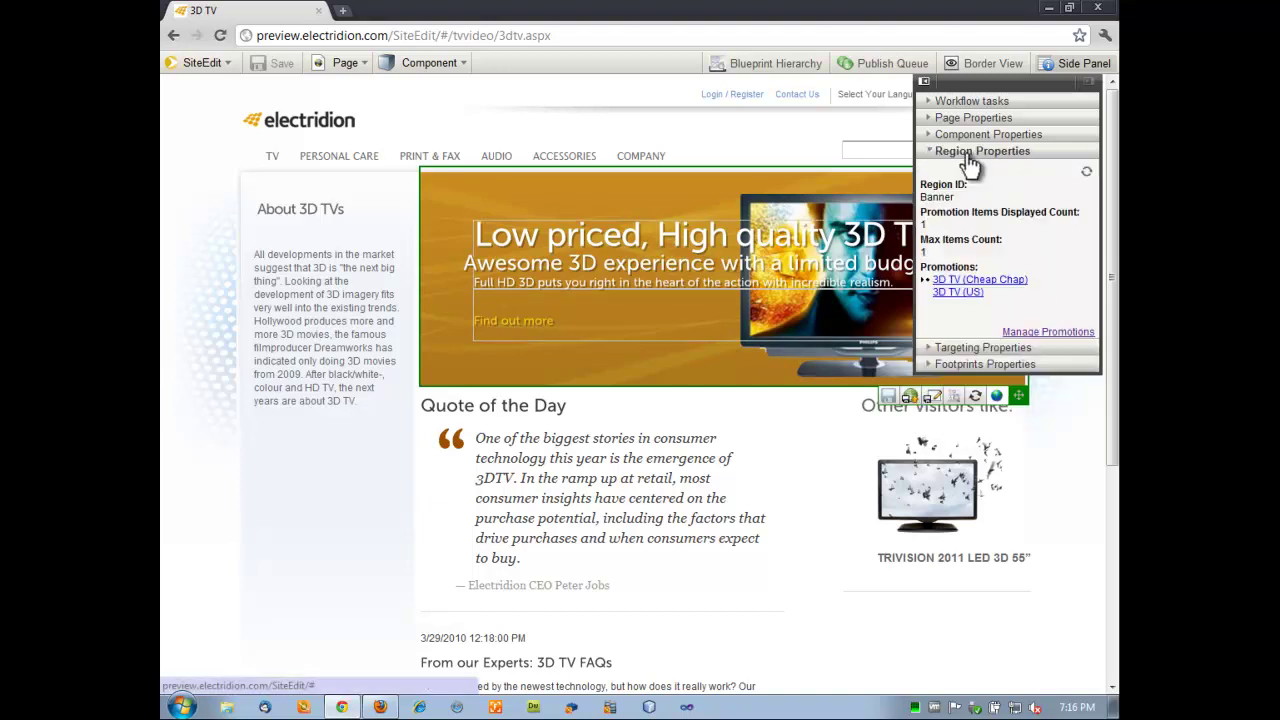
# Step: Open the promotion manager from the banner region, maximize its window, and open the Interested Visitor promotion
pyautogui.click(1052, 334)
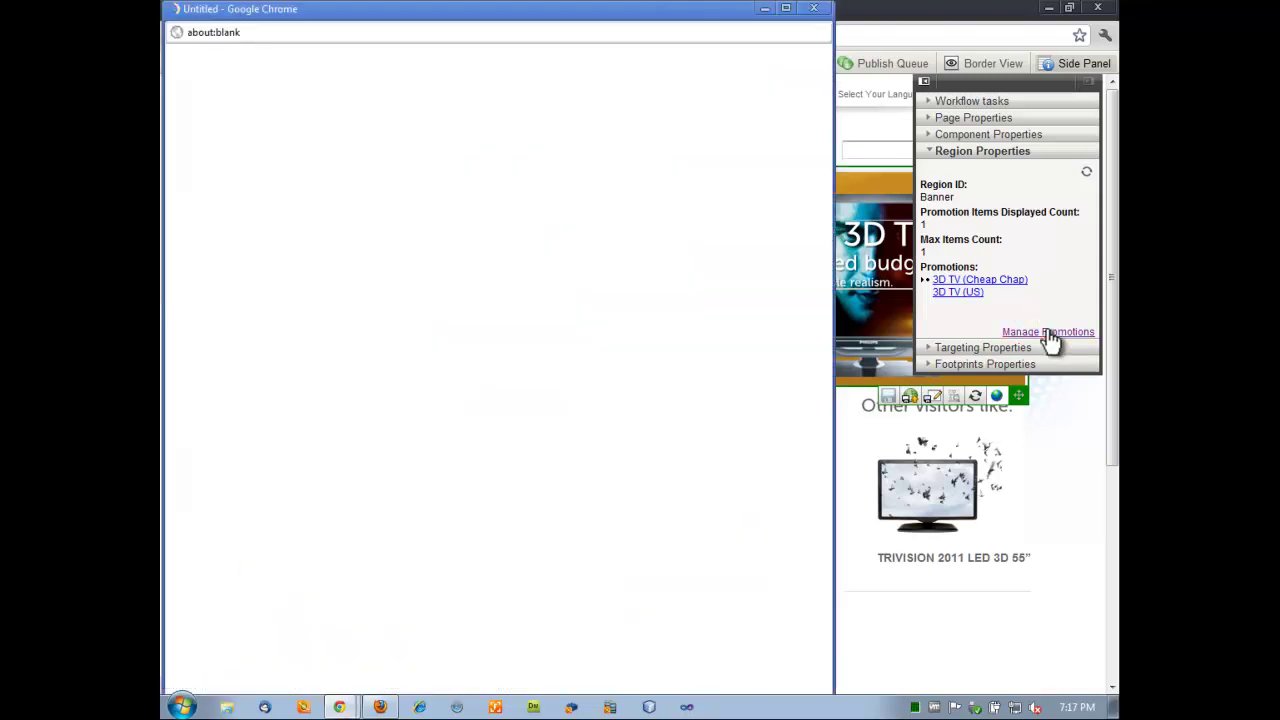
pyautogui.click(785, 9)
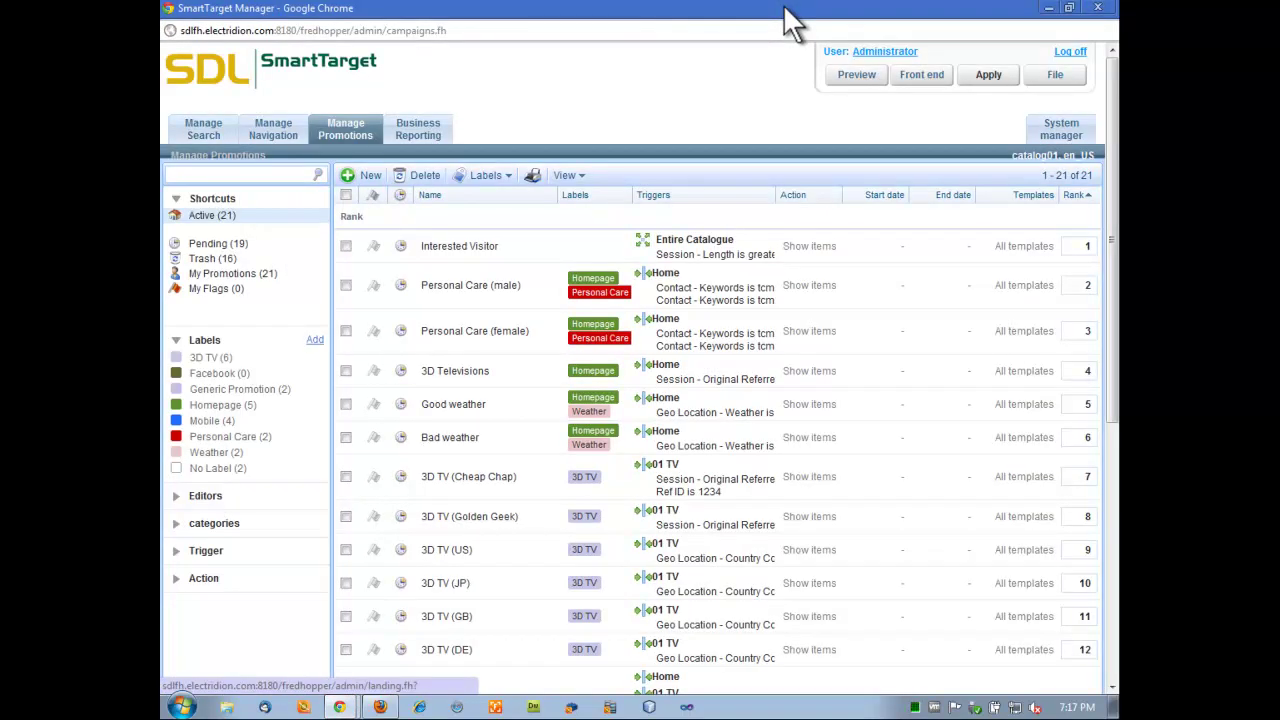
pyautogui.click(484, 251)
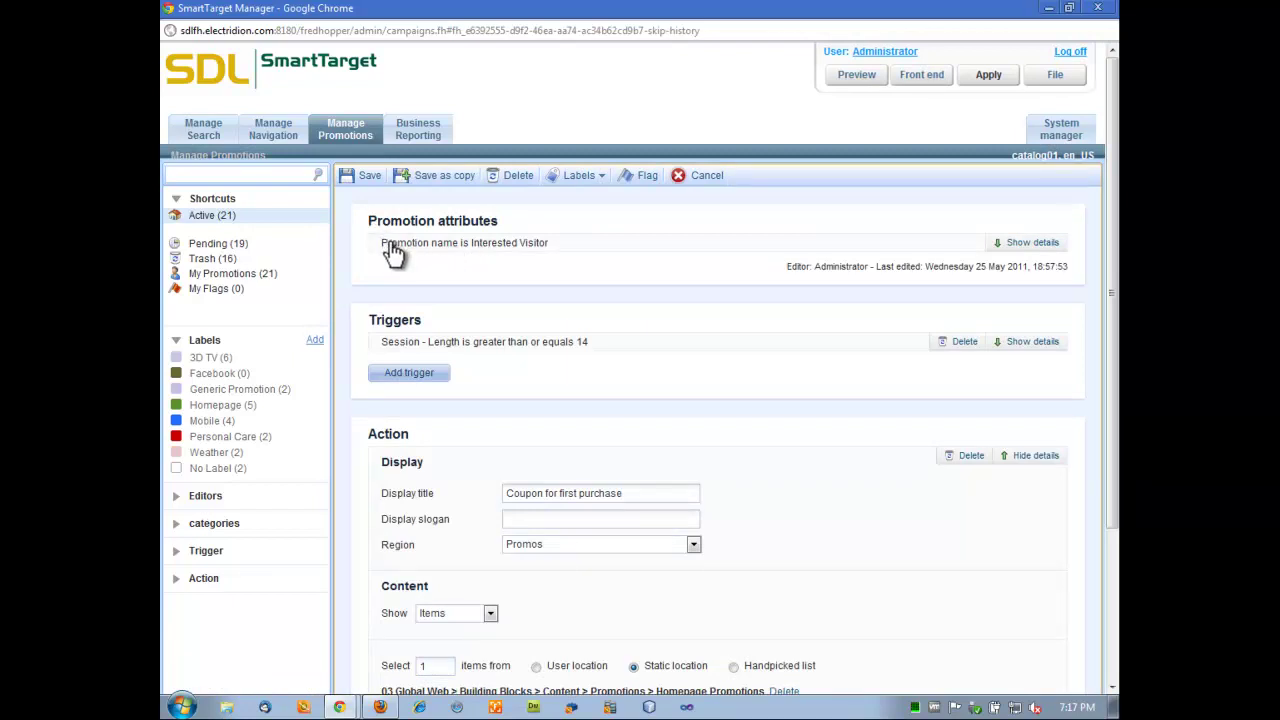
# Step: Expand the promotion name and Session - Length trigger details, and review the trigger's comparison operators
pyautogui.click(537, 252)
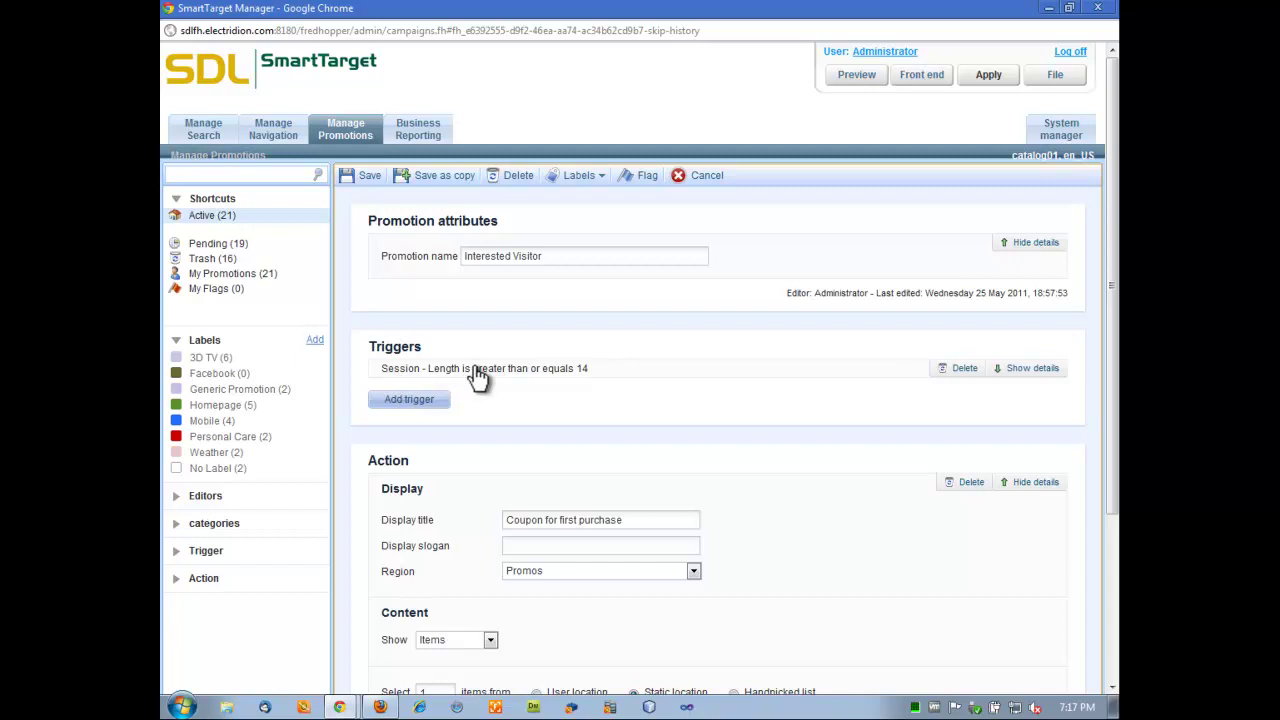
pyautogui.click(580, 379)
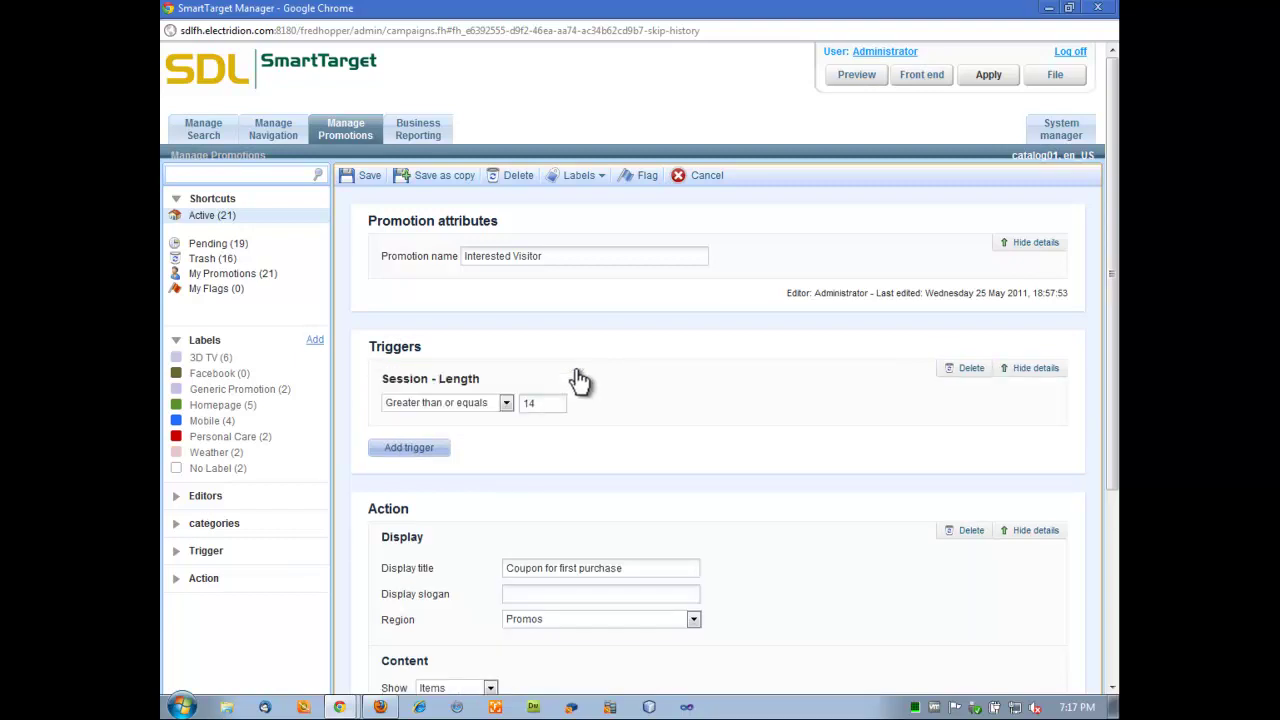
pyautogui.click(505, 402)
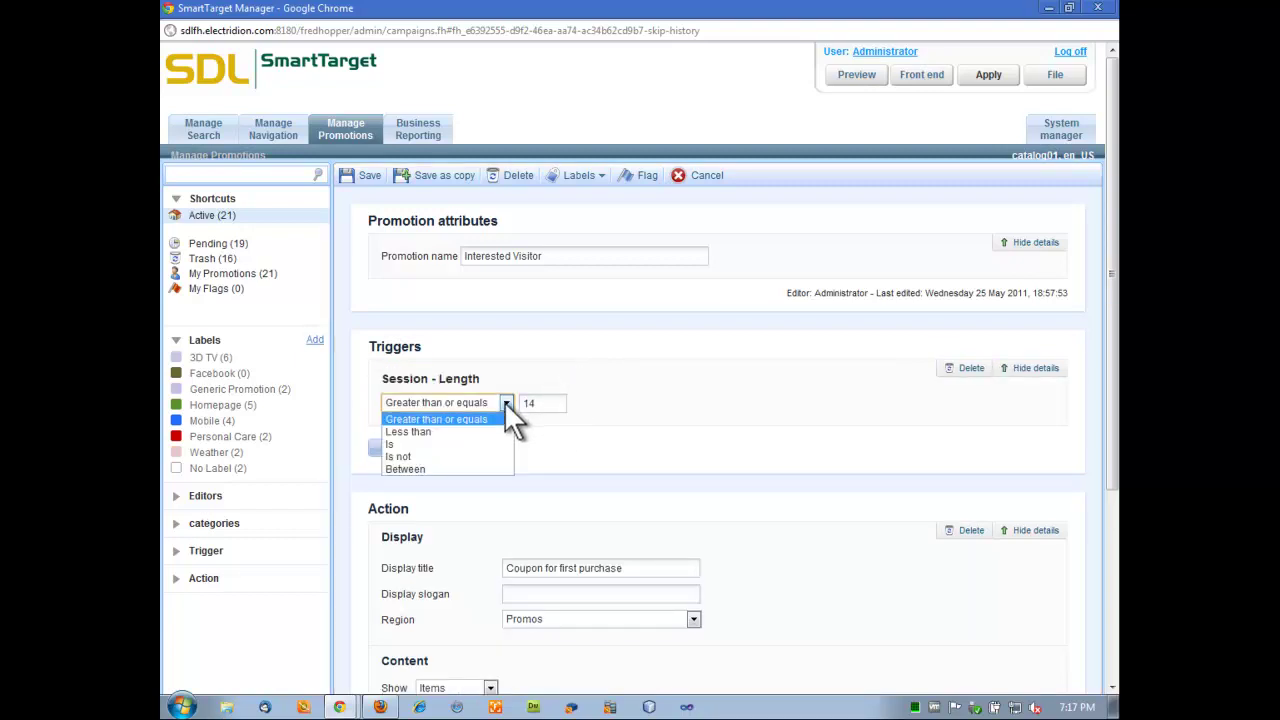
pyautogui.click(506, 406)
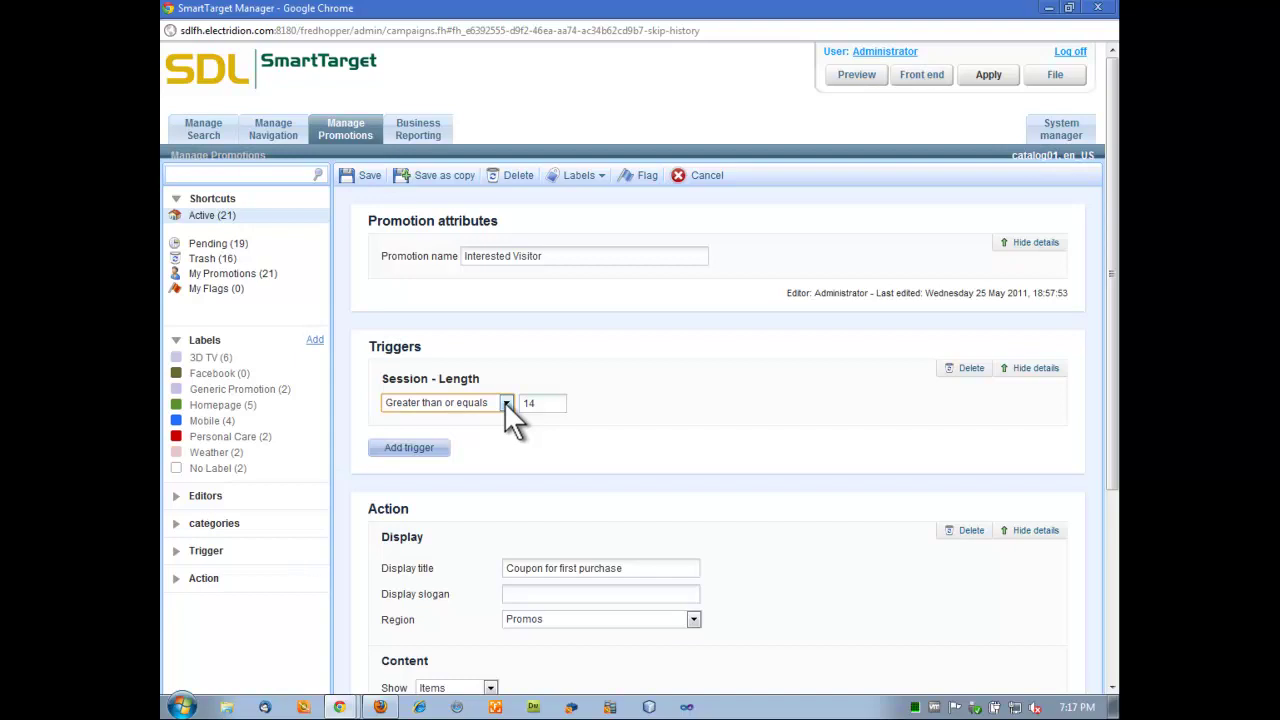
# Step: Add a second trigger to the promotion, browse the available trigger types, and delete the empty trigger
pyautogui.click(412, 448)
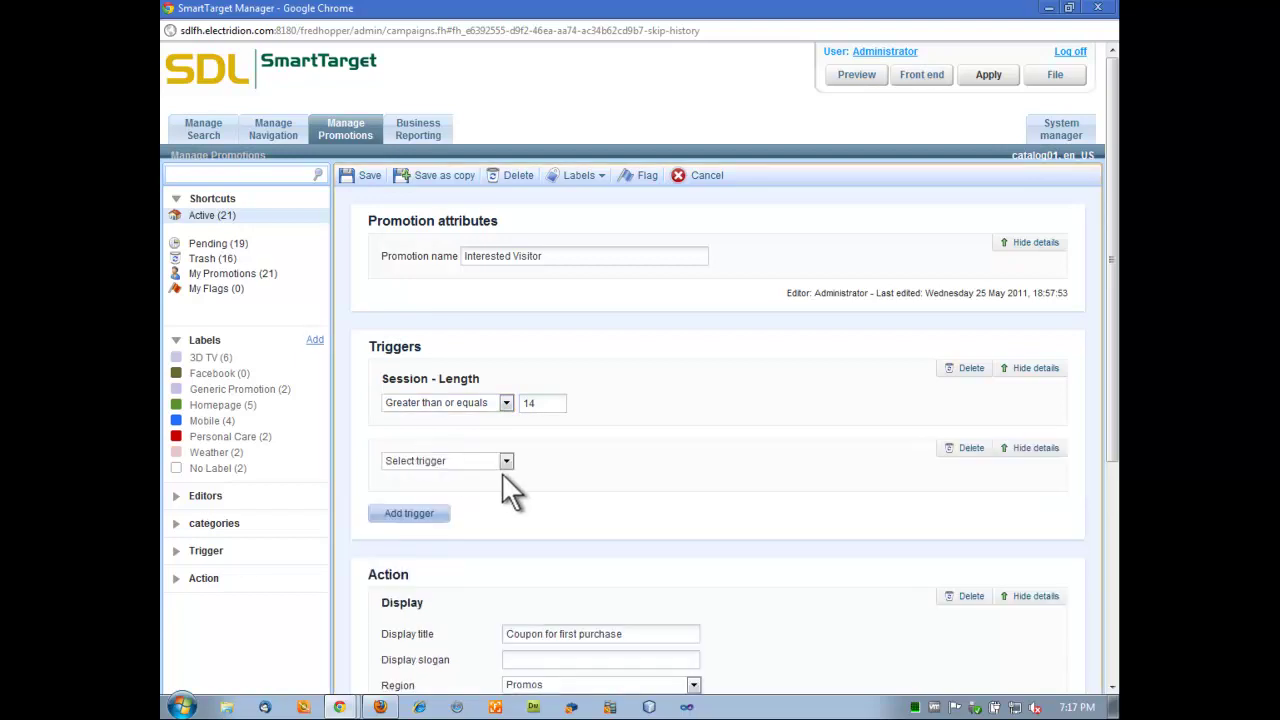
pyautogui.click(507, 462)
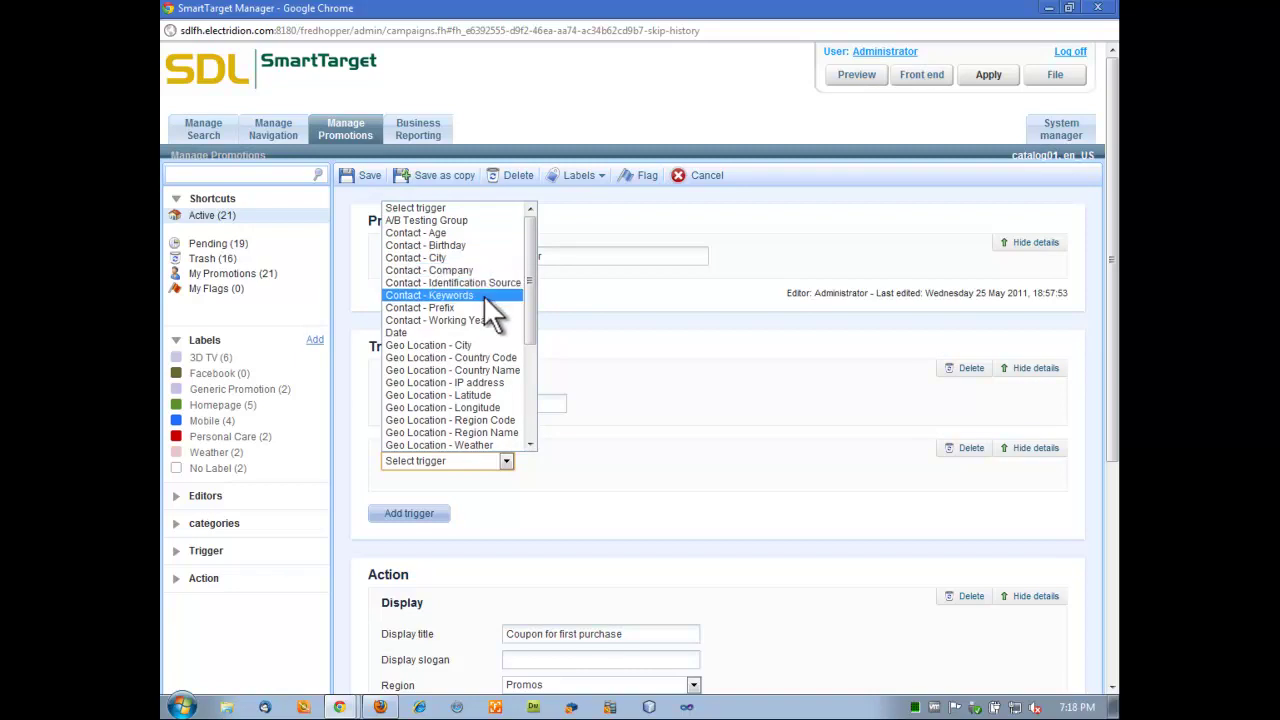
pyautogui.moveTo(529, 280); pyautogui.dragTo(520, 326)
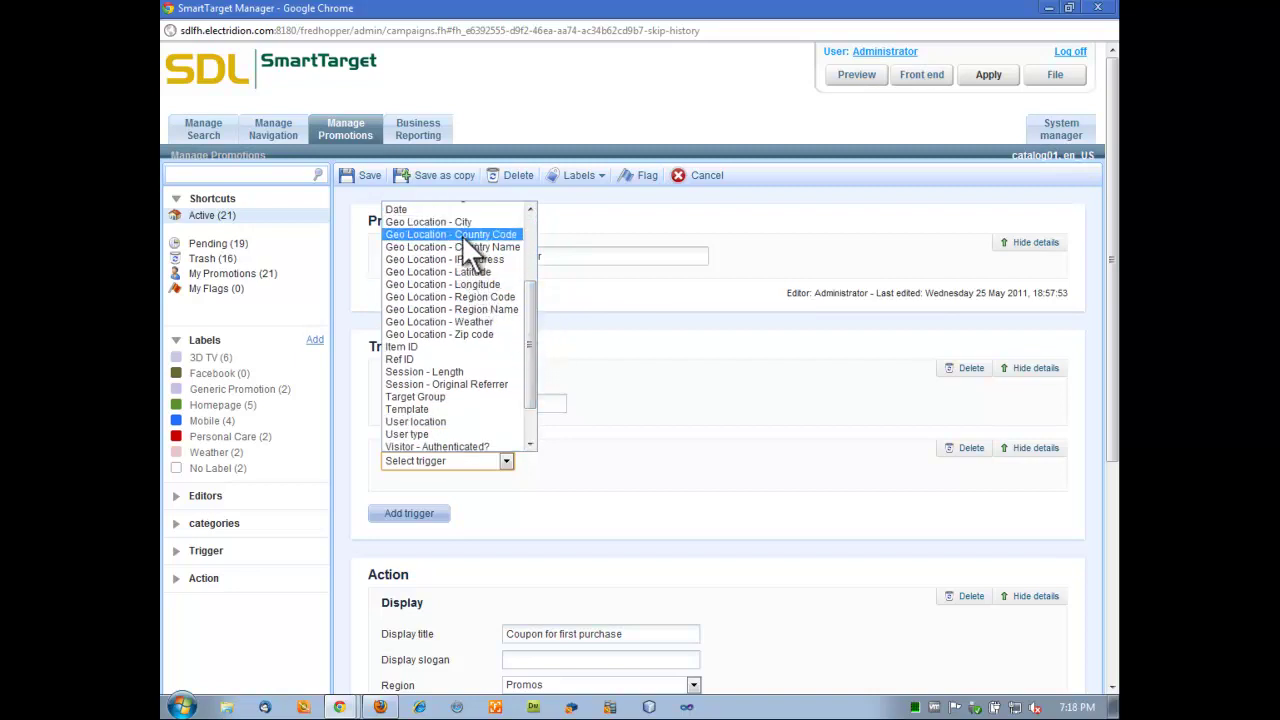
pyautogui.moveTo(538, 338); pyautogui.dragTo(531, 379)
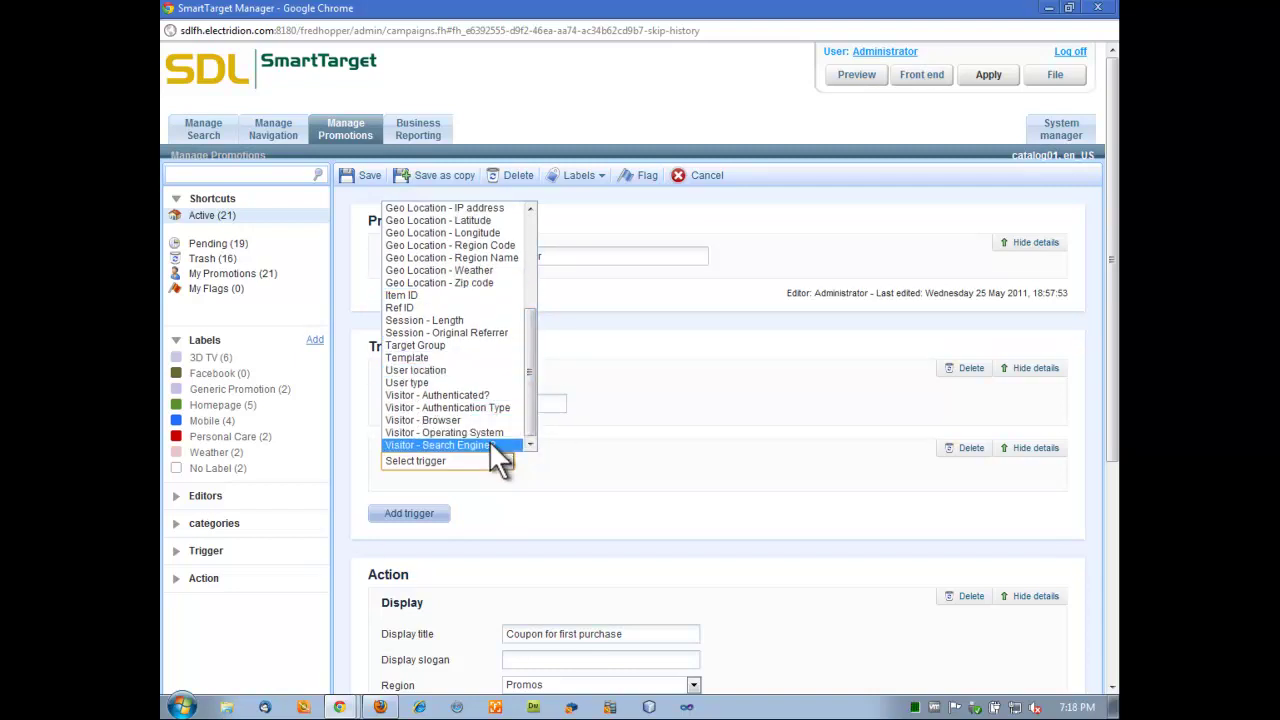
pyautogui.click(604, 379)
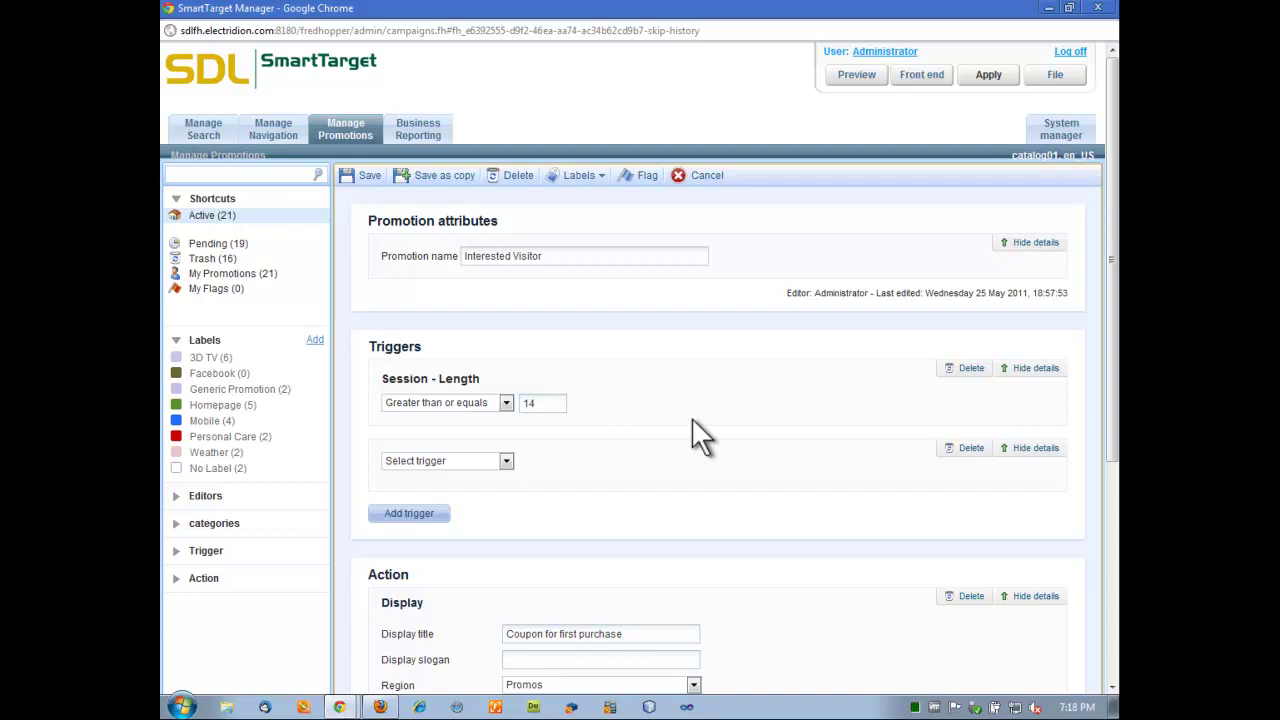
pyautogui.click(965, 452)
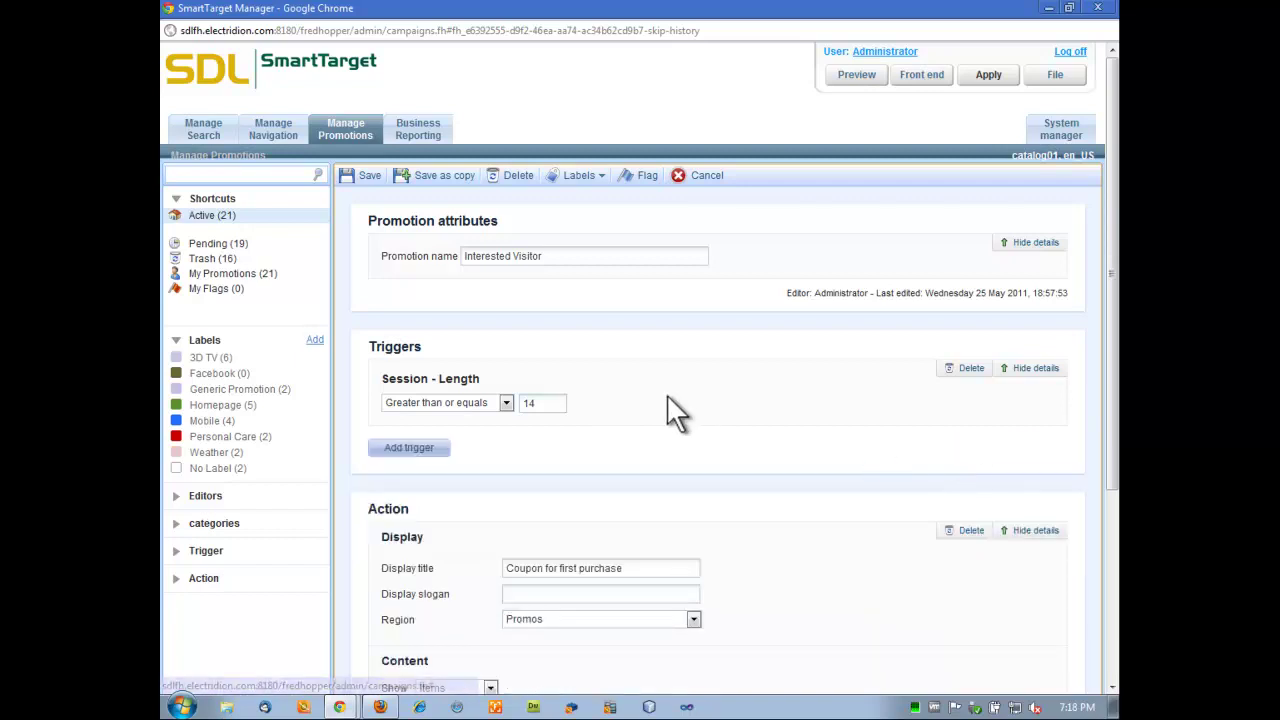
# Step: Review the promotion's action settings and the regions available for displaying it
pyautogui.scroll(-3, 668, 413)
pyautogui.scroll(-1, 674, 412)
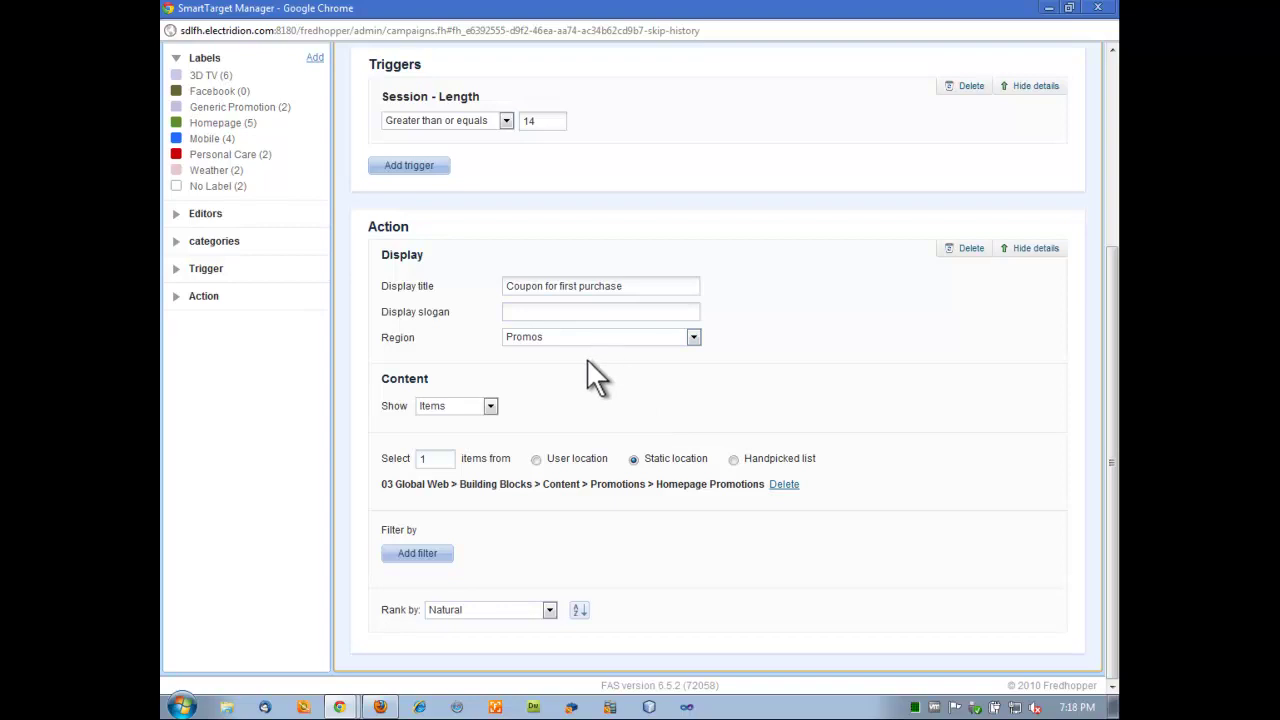
pyautogui.click(694, 338)
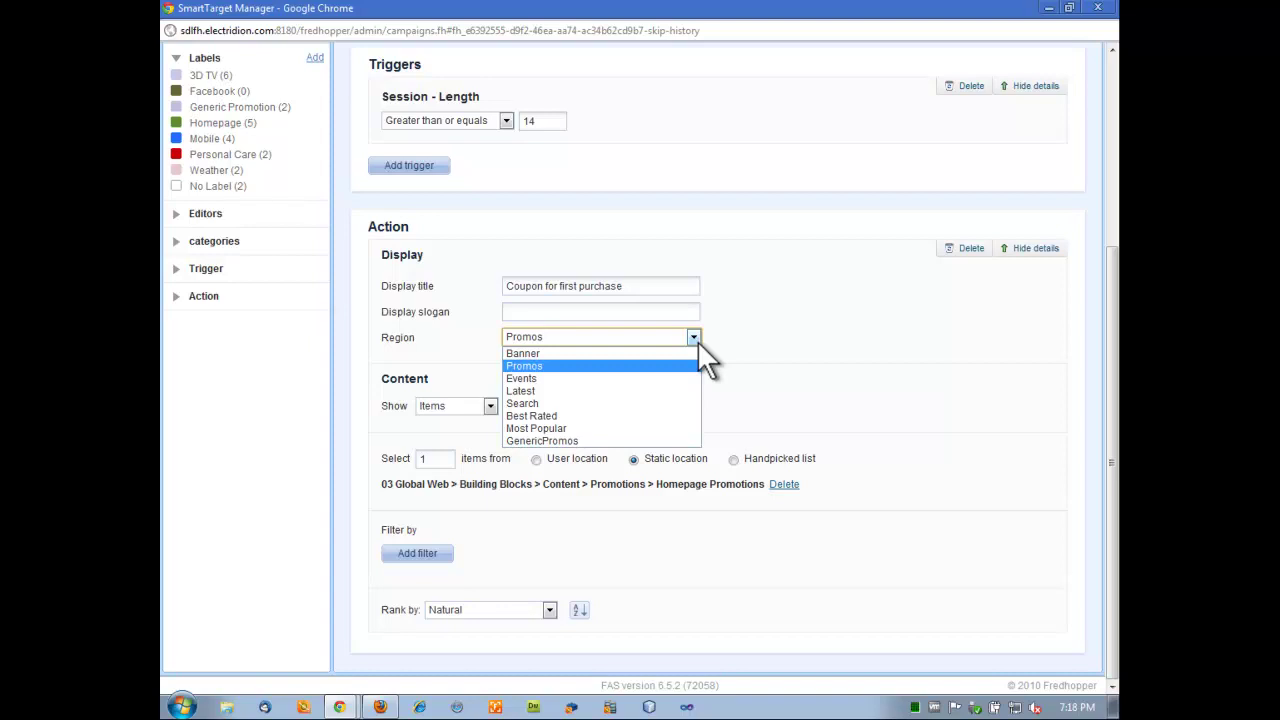
pyautogui.click(697, 340)
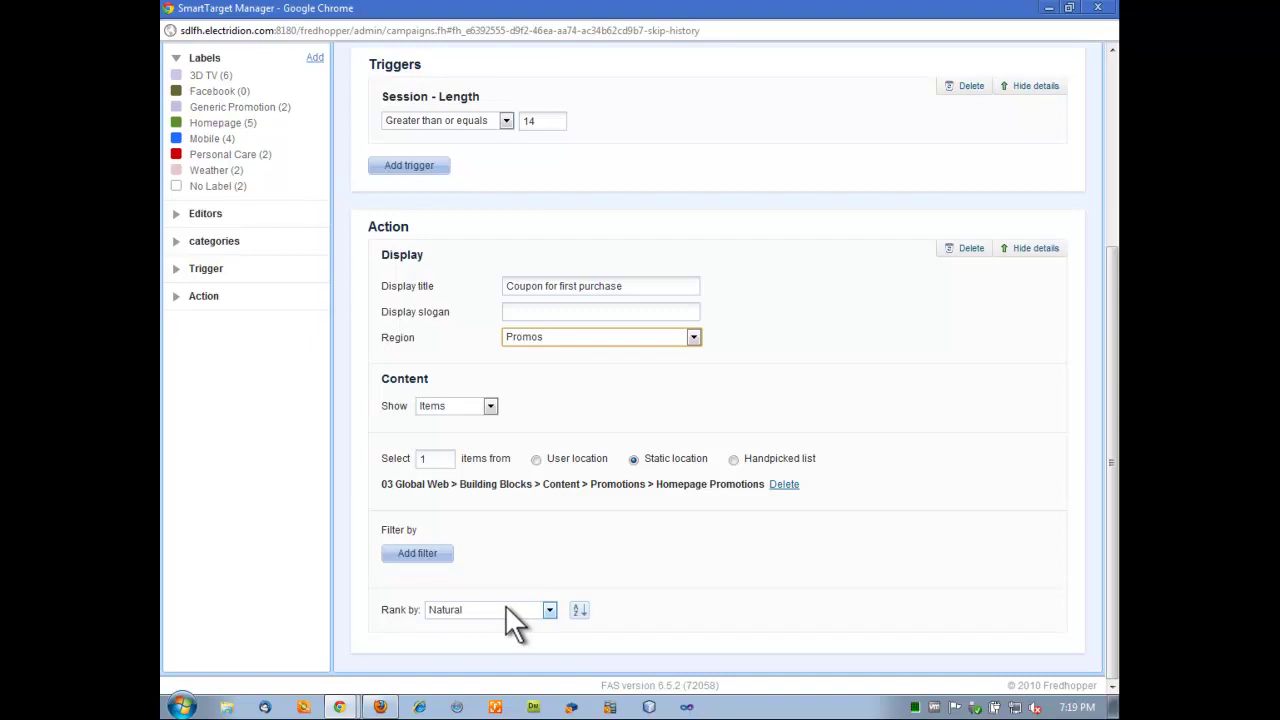
# Step: Save the Interested Visitor promotion and close the promotion manager window
pyautogui.click(1114, 86)
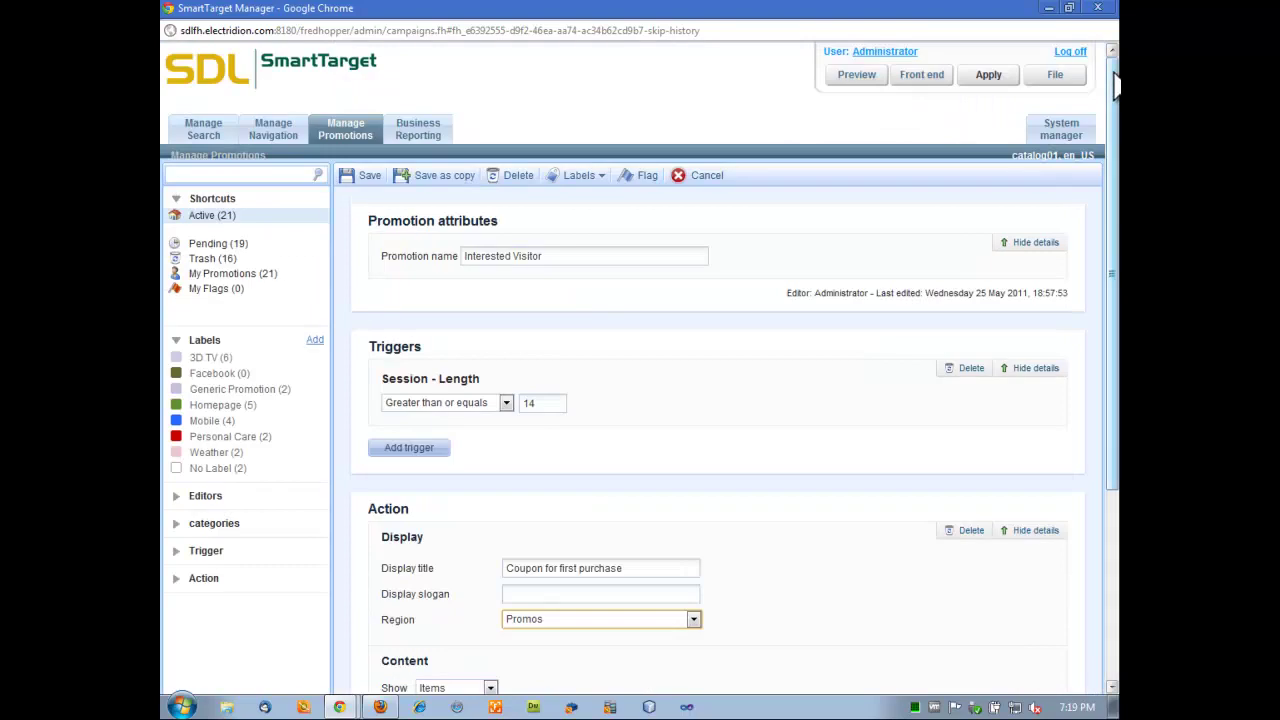
pyautogui.click(358, 177)
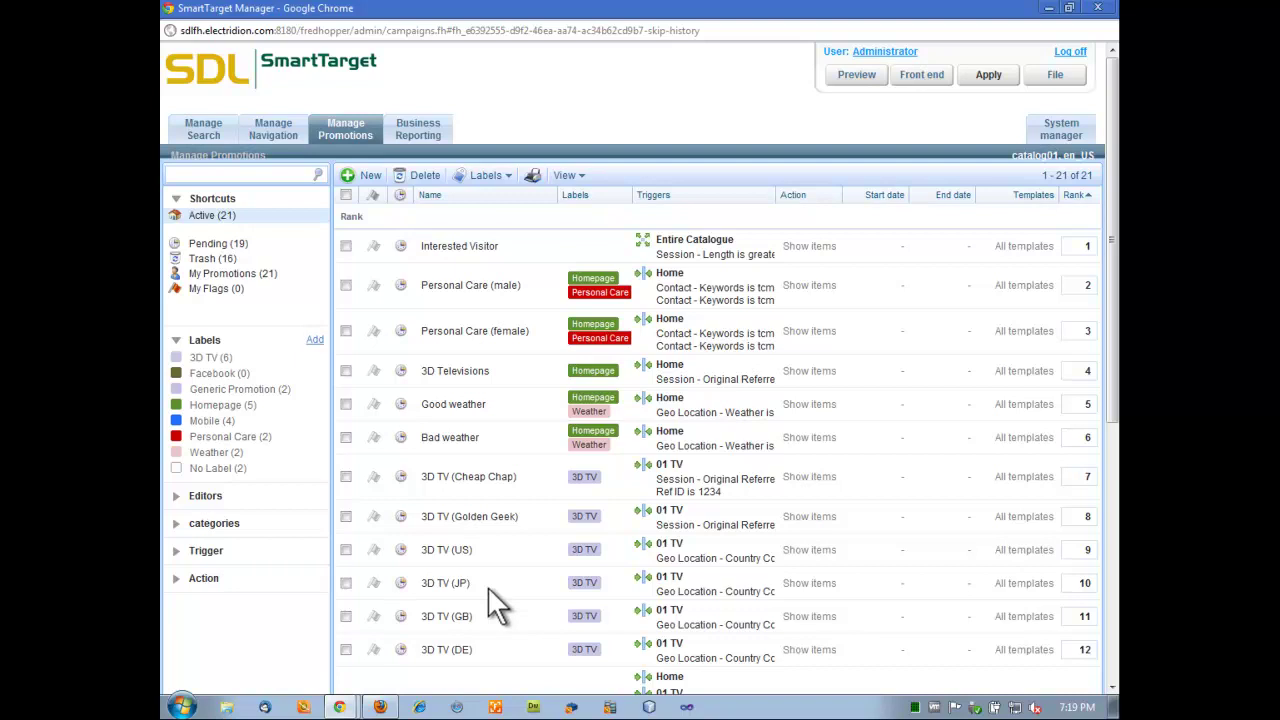
pyautogui.click(1098, 8)
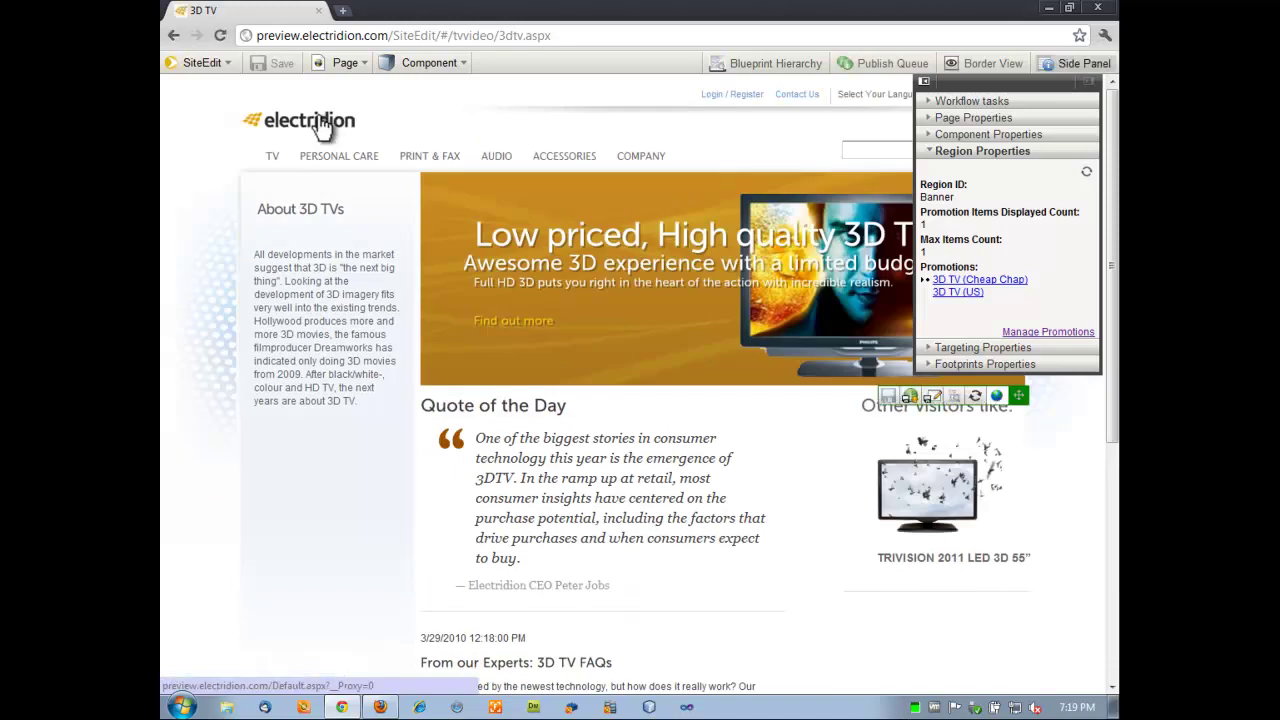
# Step: Open the Electridion homepage in the preview and browse it as the Female Personal Care contact
pyautogui.click(322, 130)
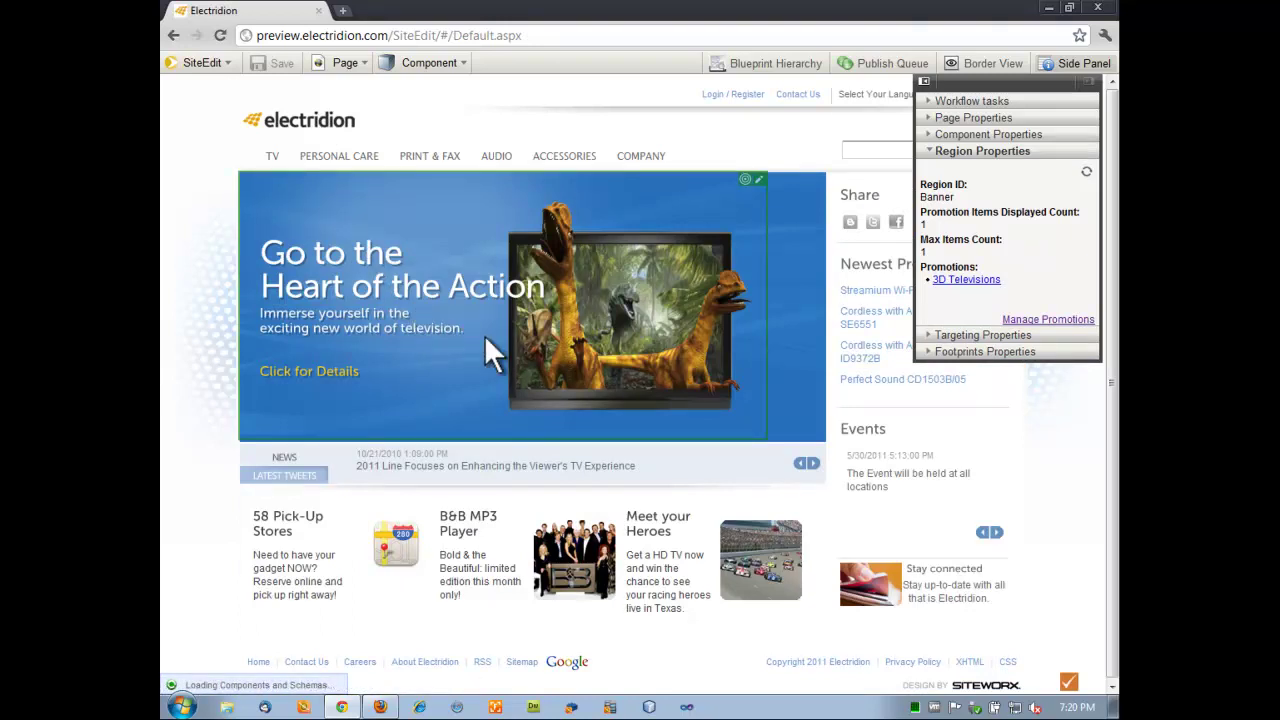
pyautogui.click(955, 336)
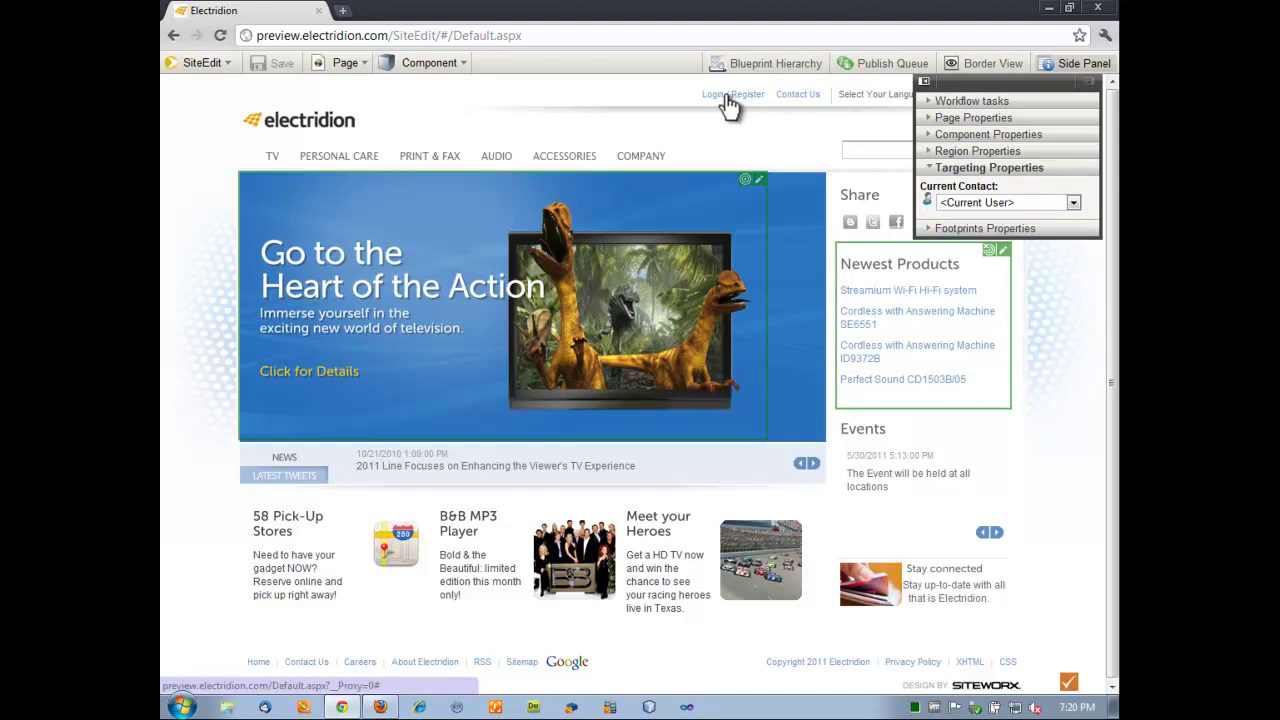
pyautogui.click(1073, 203)
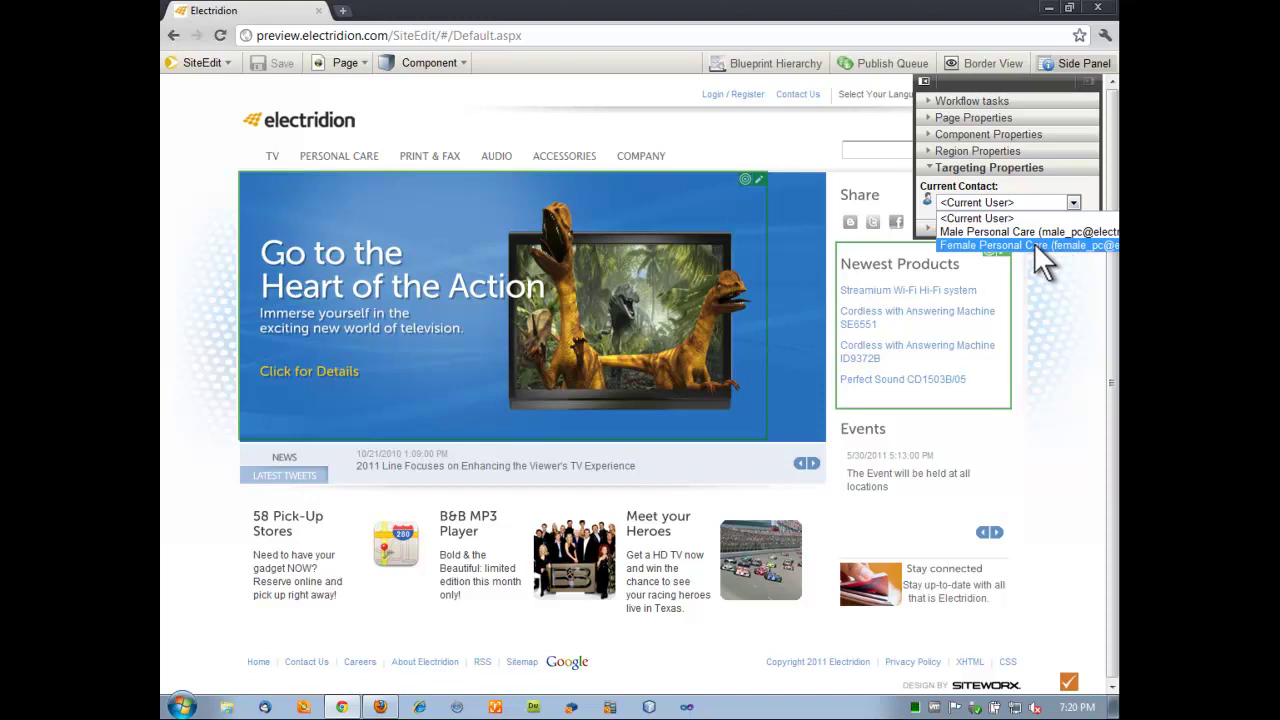
pyautogui.click(1040, 246)
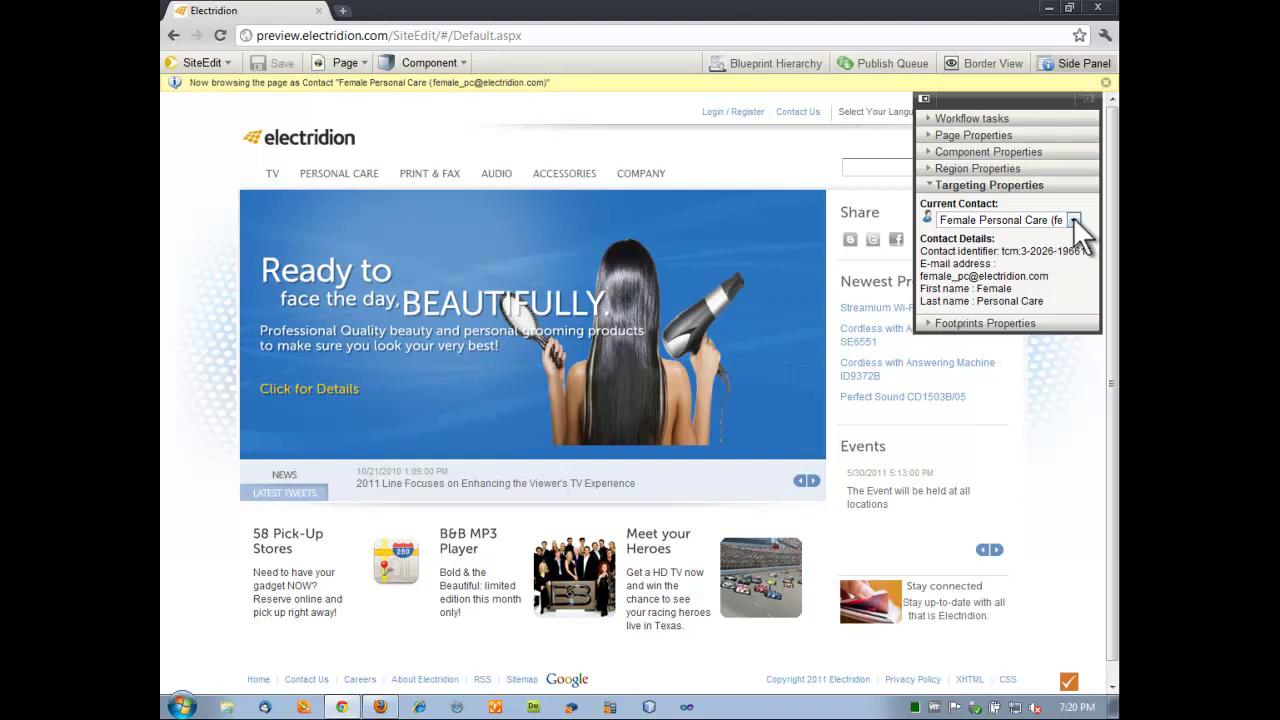
# Step: Switch the targeting contact to Male Personal Care
pyautogui.click(1073, 219)
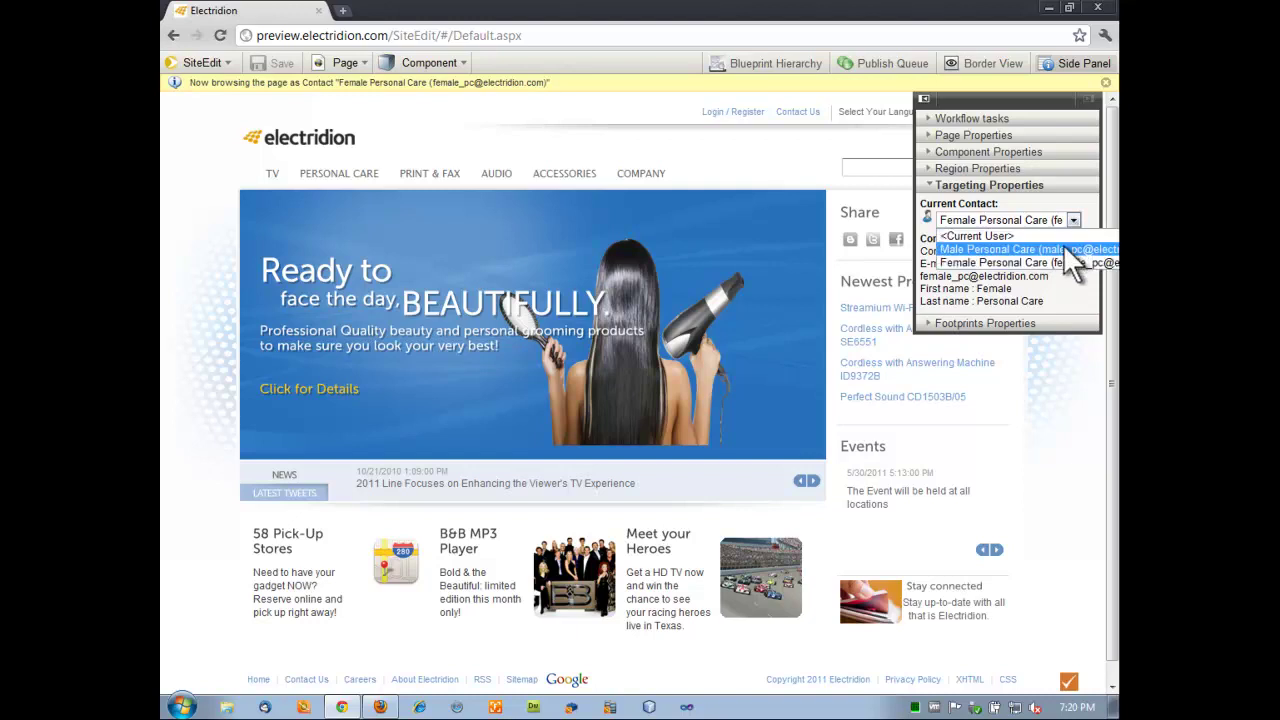
pyautogui.click(1065, 248)
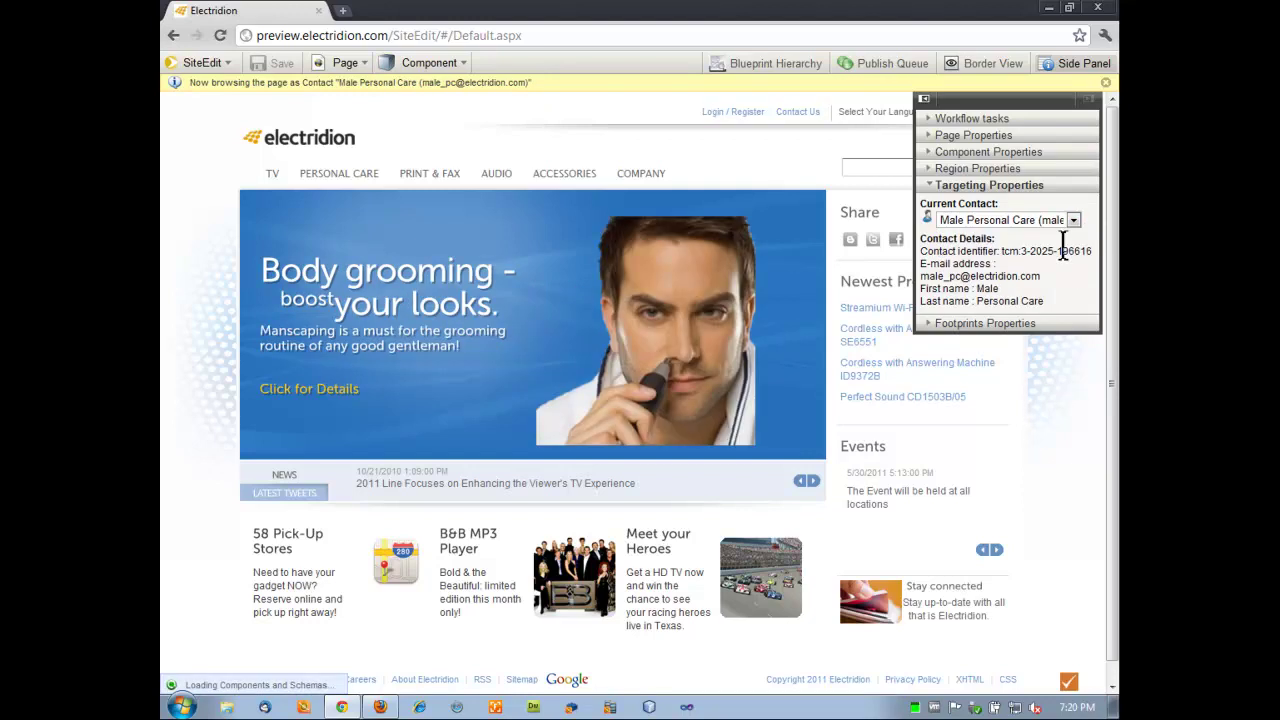